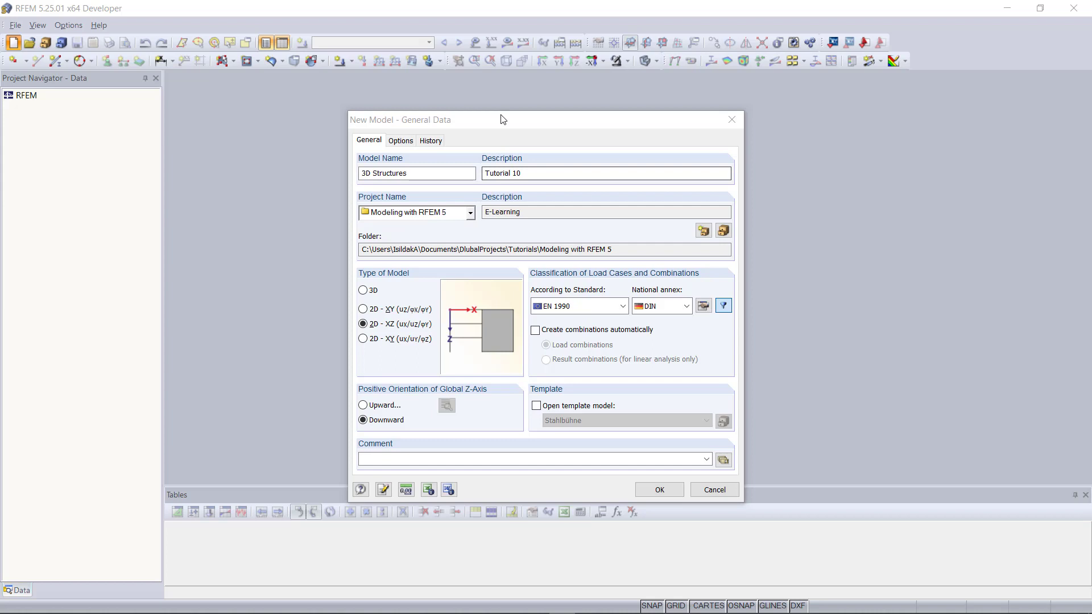
Set the new model's type to 3D and create the model.
{"action": "left_click_drag", "start_coordinate": [503, 118], "coordinate": [541, 91]}
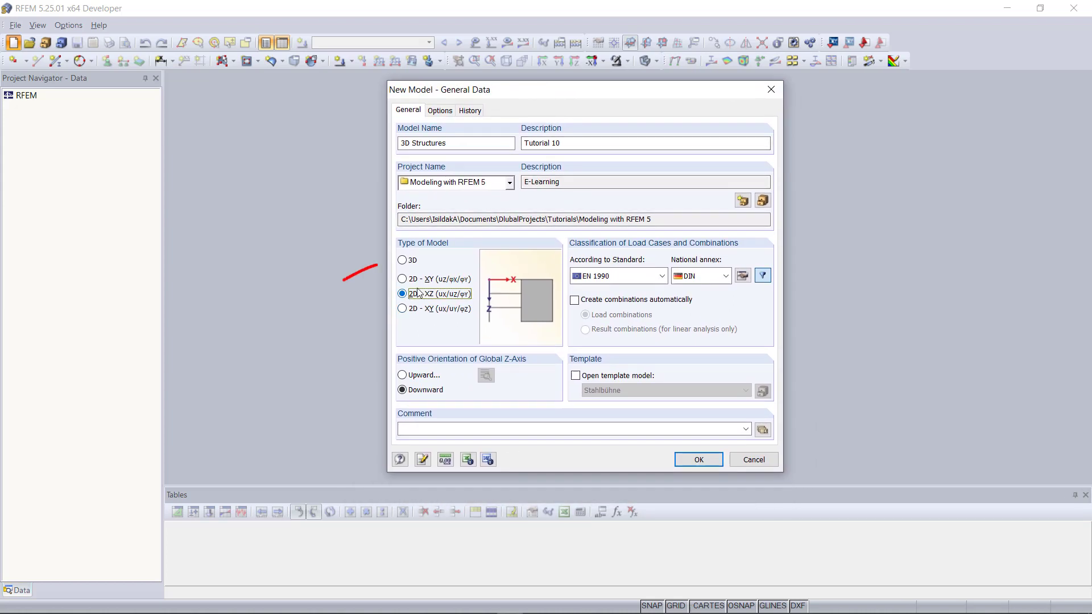
{"action": "left_click", "coordinate": [402, 260]}
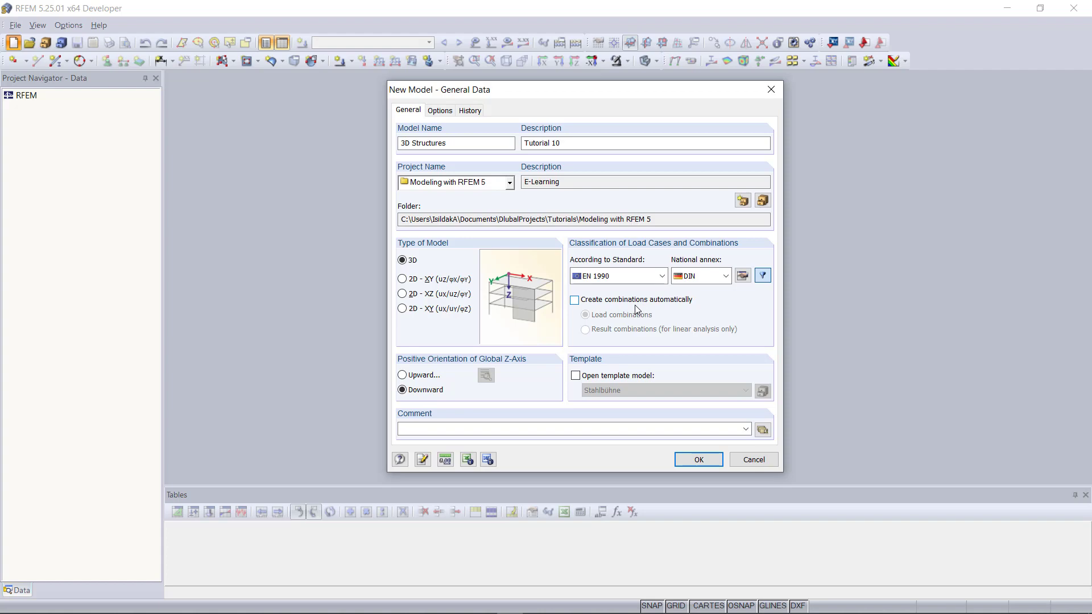
{"action": "left_click", "coordinate": [689, 458]}
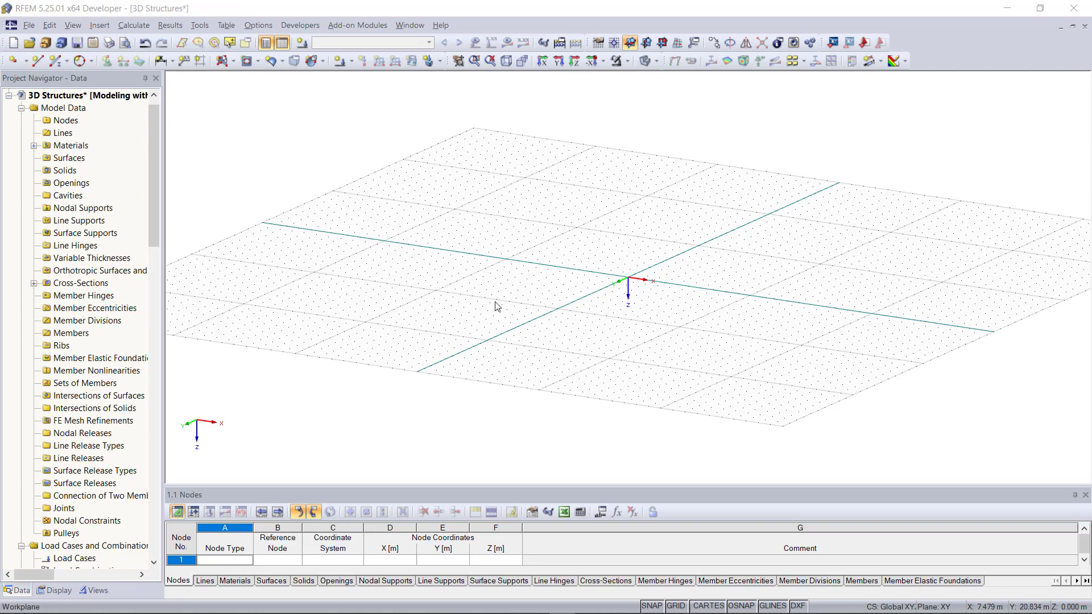
Start generating a member grid with 3 spans in A-B, 4 spans in A-C and cross-section IPE 200, Steel S 235.
{"action": "left_click", "coordinate": [200, 26]}
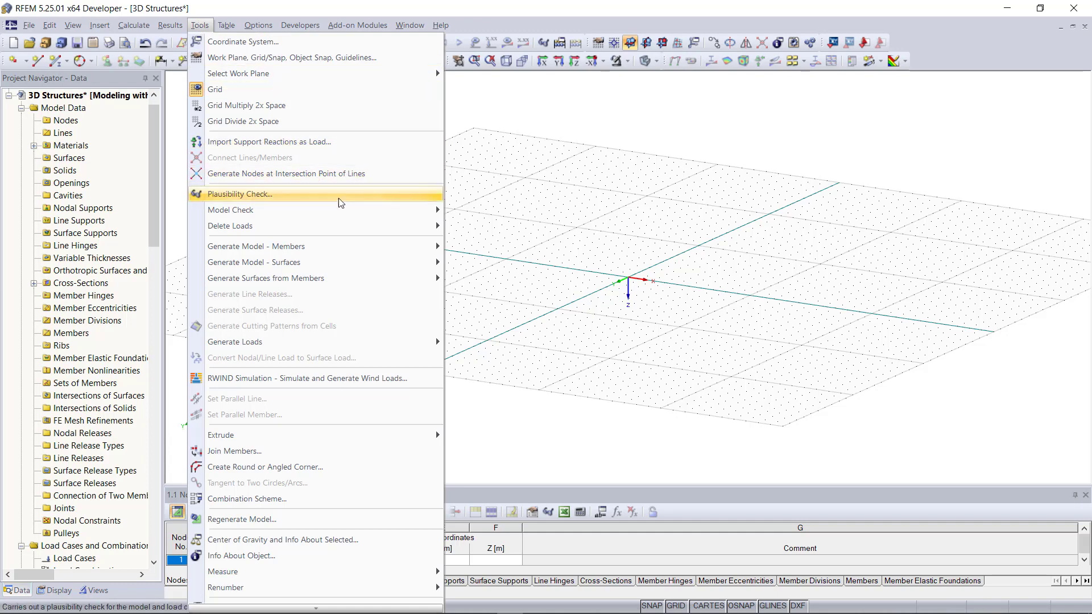
{"action": "mouse_move", "coordinate": [364, 246]}
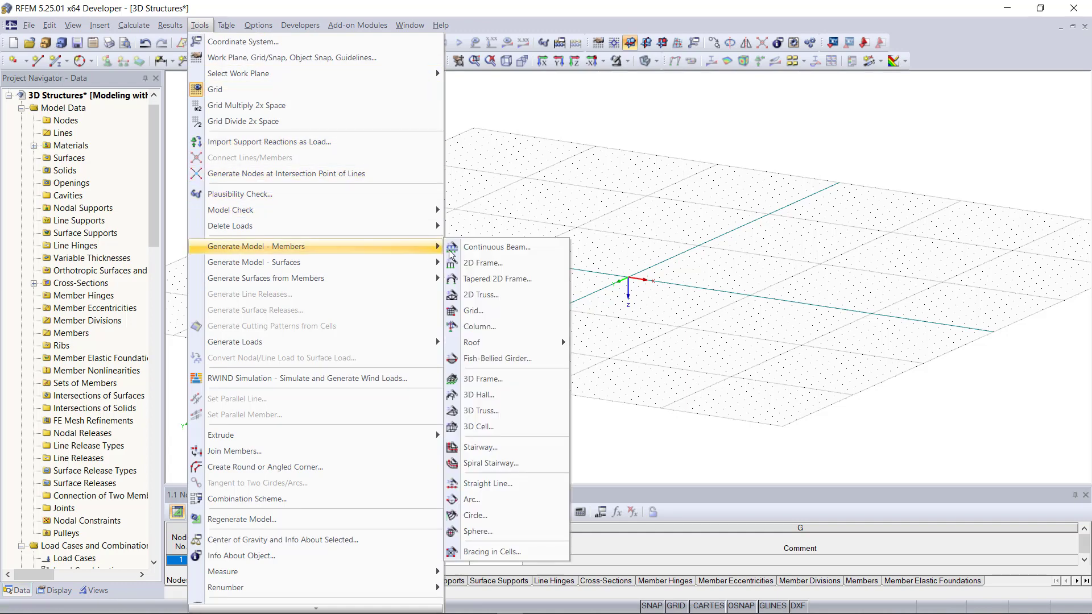
{"action": "left_click", "coordinate": [496, 311]}
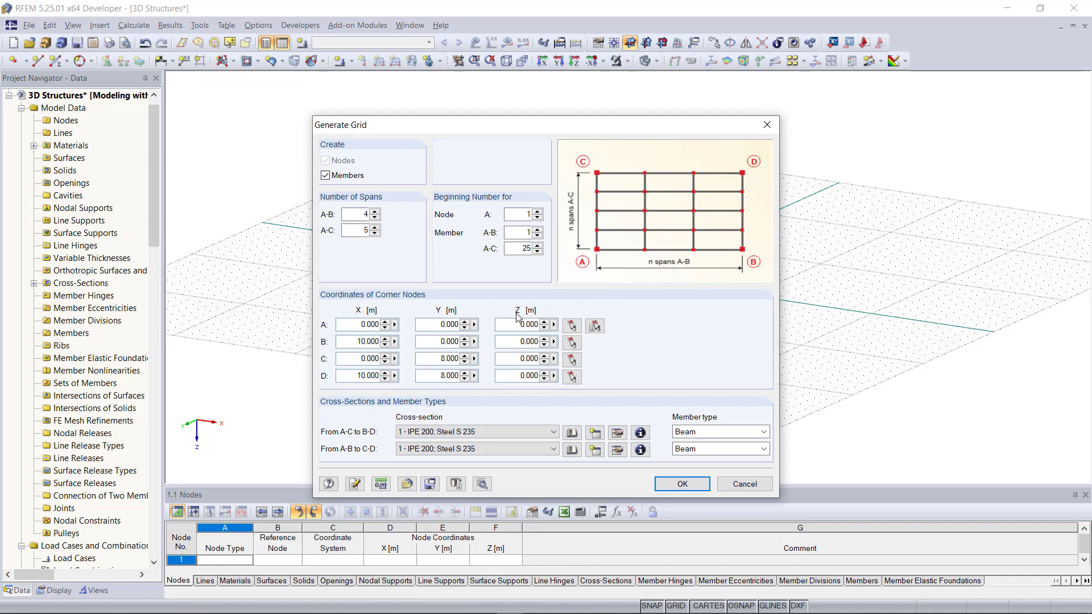
{"action": "left_click_drag", "start_coordinate": [540, 129], "coordinate": [586, 96]}
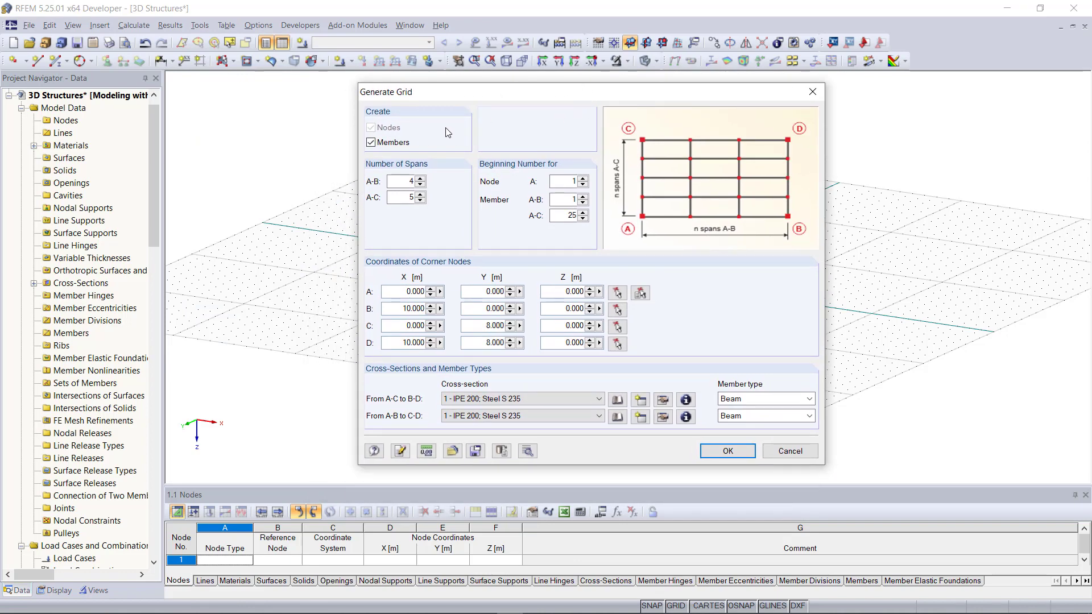
{"action": "left_click_drag", "start_coordinate": [408, 180], "coordinate": [426, 183]}
{"action": "type", "text": "3"}
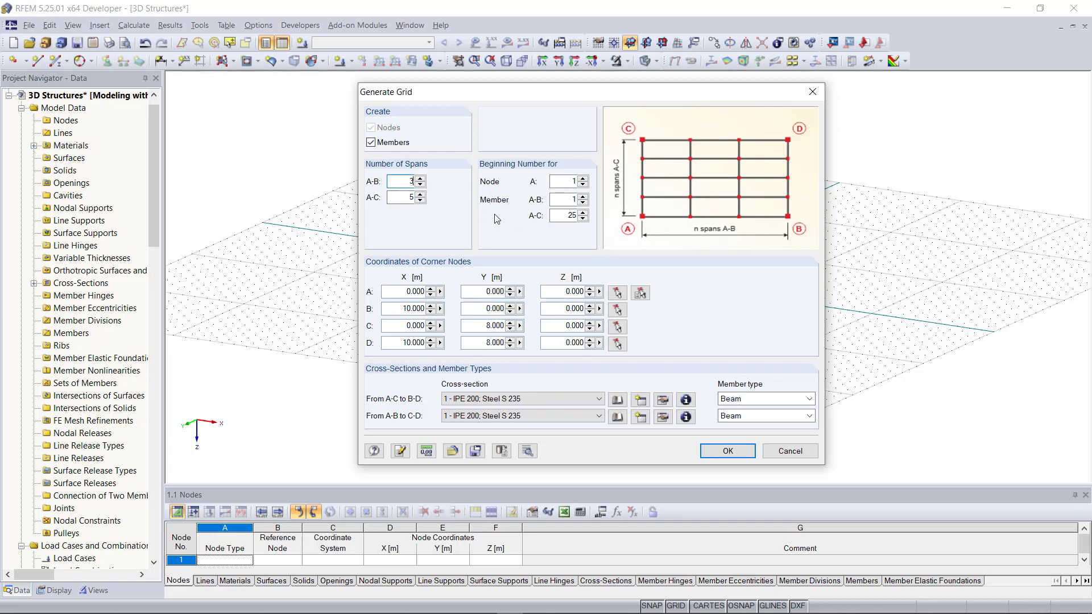
{"action": "double_click", "coordinate": [409, 198]}
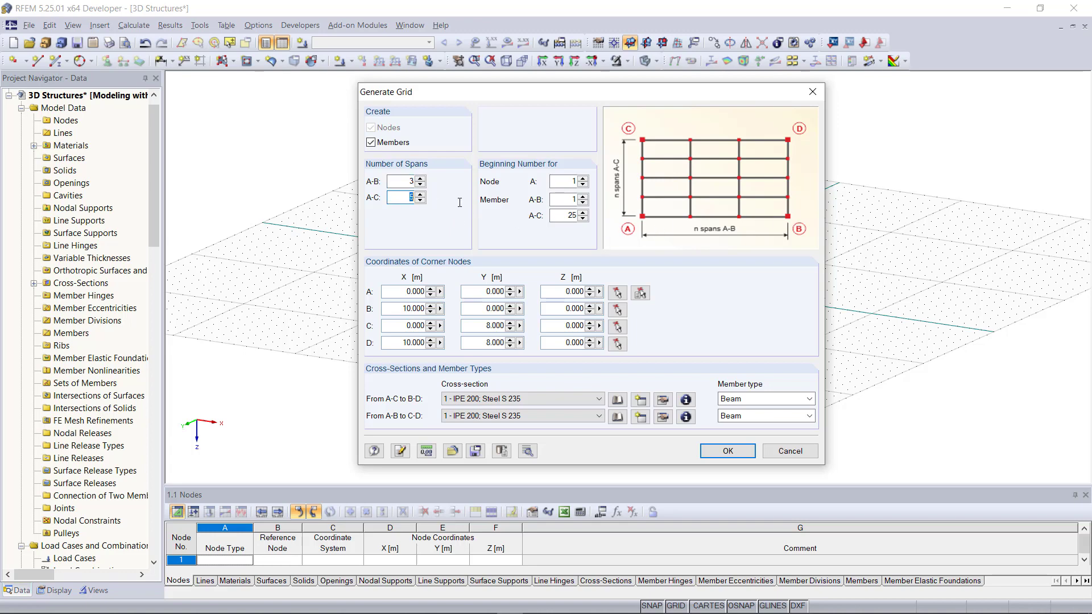
{"action": "type", "text": "4"}
{"action": "left_click", "coordinate": [575, 181]}
{"action": "left_click", "coordinate": [510, 401]}
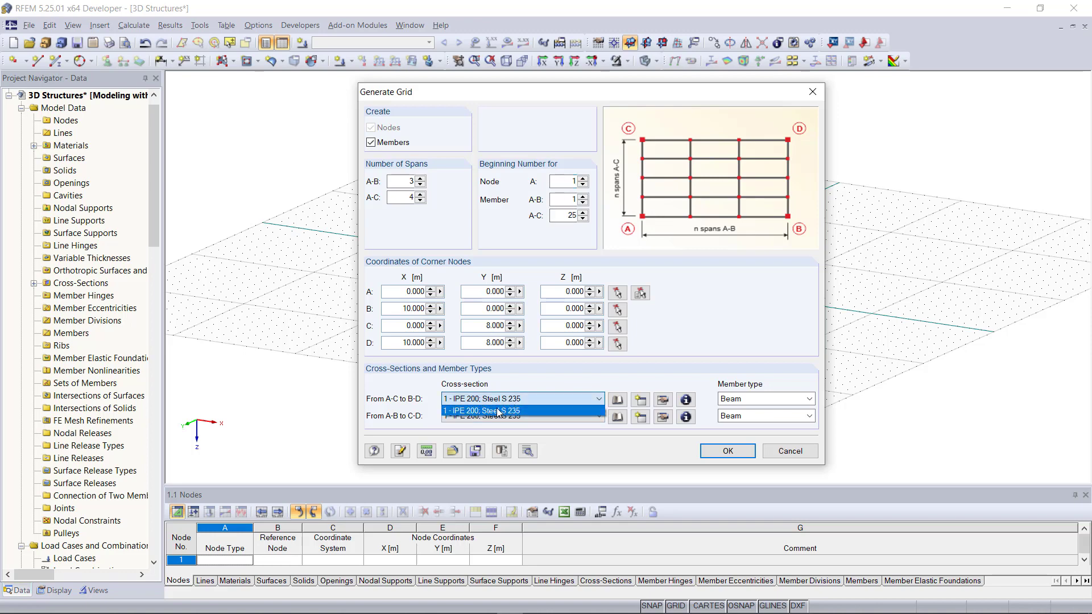
{"action": "left_click", "coordinate": [499, 410]}
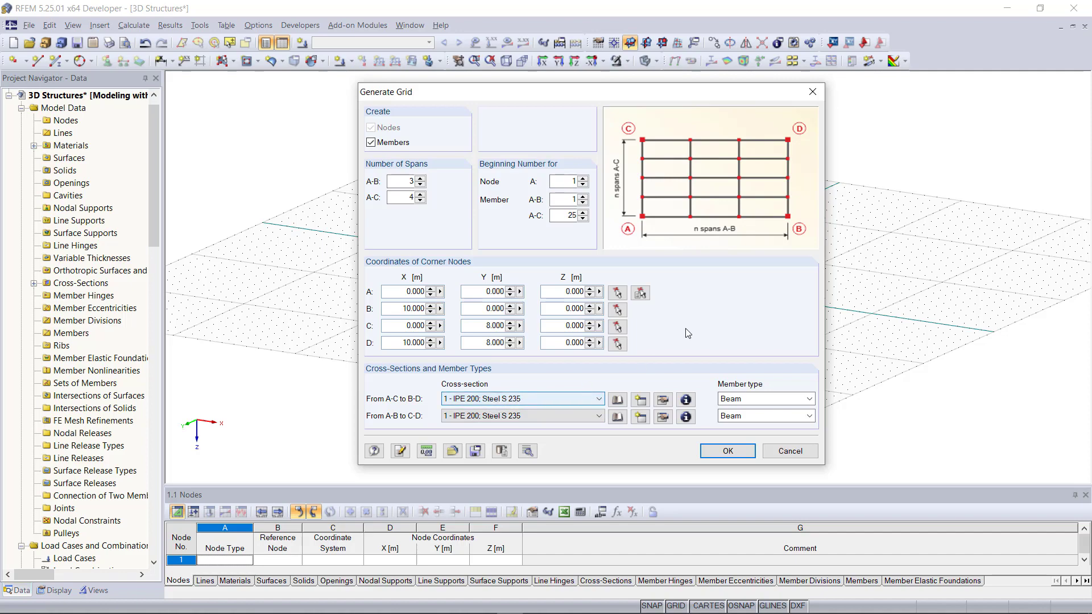
Pick the grid's corner nodes from the origin to X 7 m and Y 6 m in the work plane, and generate the grid.
{"action": "left_click", "coordinate": [641, 293]}
{"action": "scroll", "coordinate": [637, 289], "scroll_direction": "up", "scroll_amount": 5}
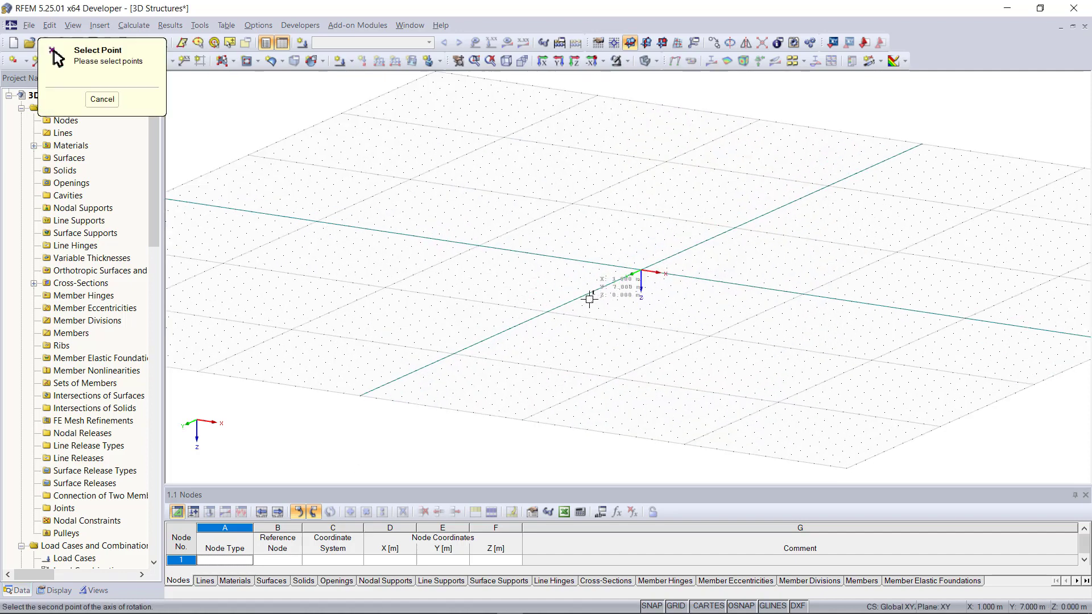
{"action": "middle_click_drag", "start_coordinate": [620, 316], "coordinate": [659, 262], "text": "ctrl"}
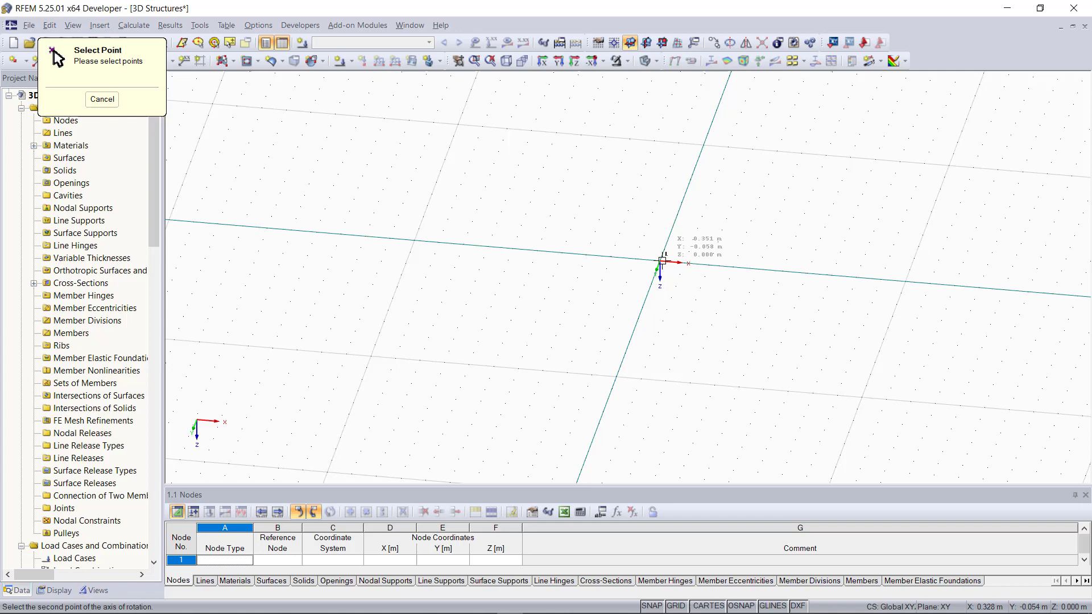
{"action": "left_click", "coordinate": [831, 274]}
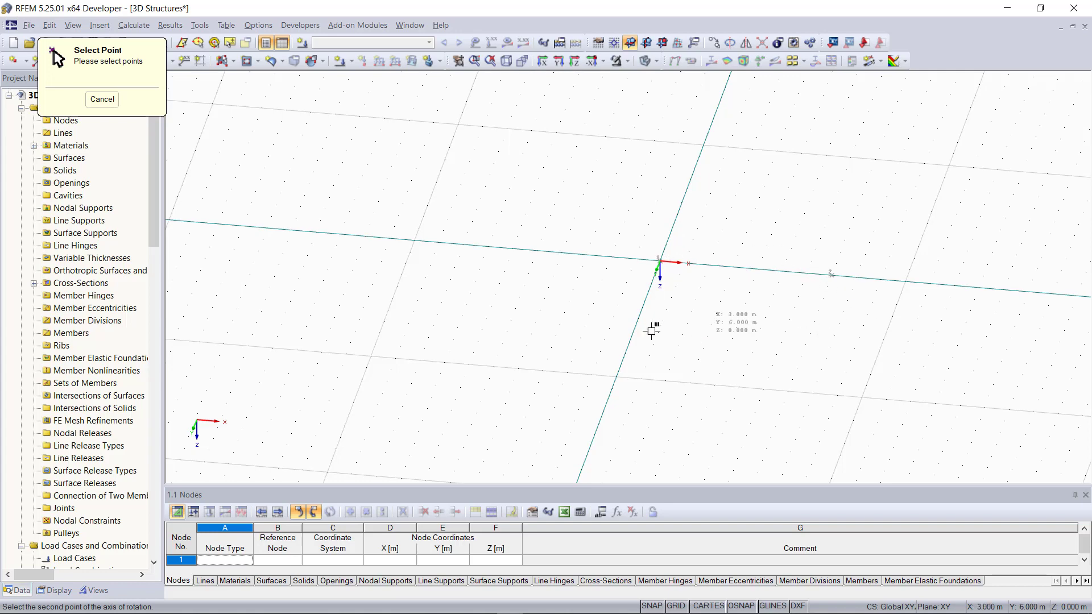
{"action": "left_click", "coordinate": [834, 340]}
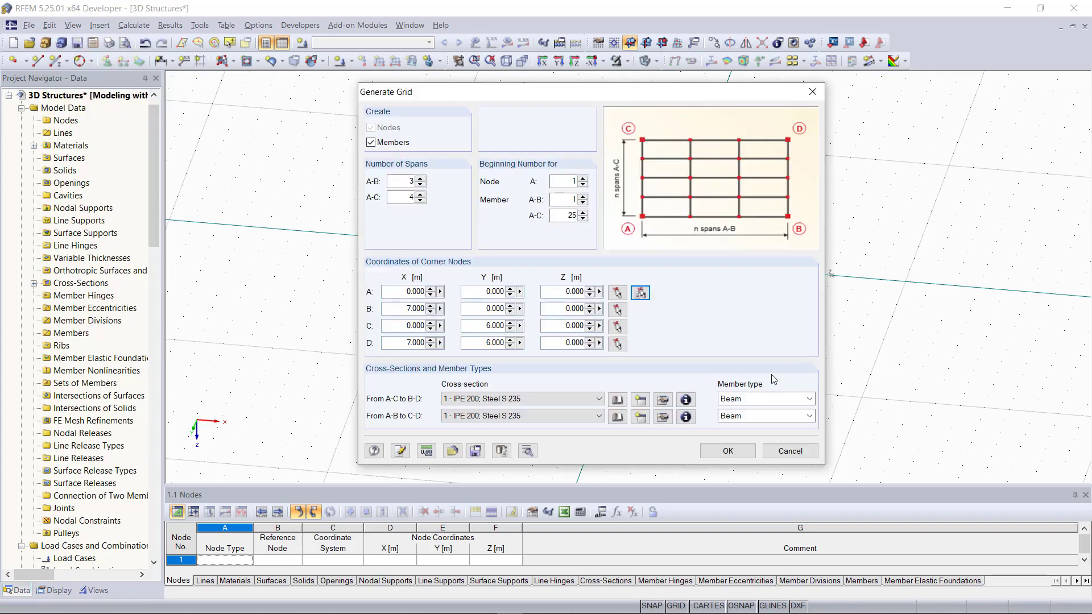
{"action": "left_click", "coordinate": [715, 451]}
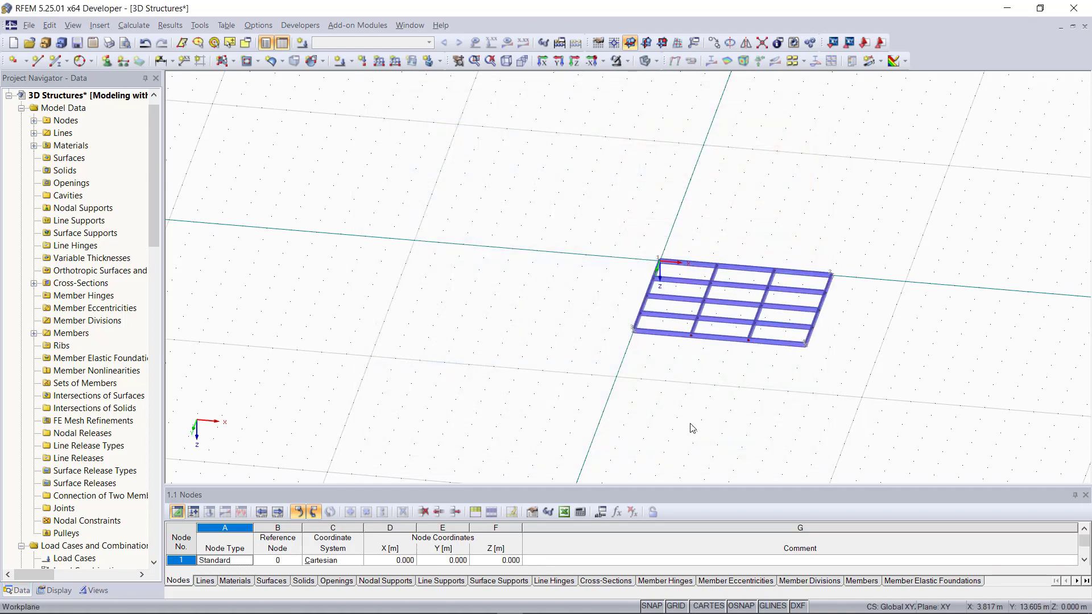
Start generating a 3D truss from members and set its span length to 3 m.
{"action": "middle_click_drag", "start_coordinate": [797, 380], "coordinate": [714, 338], "text": "ctrl"}
{"action": "scroll", "coordinate": [713, 338], "scroll_direction": "up", "scroll_amount": 1}
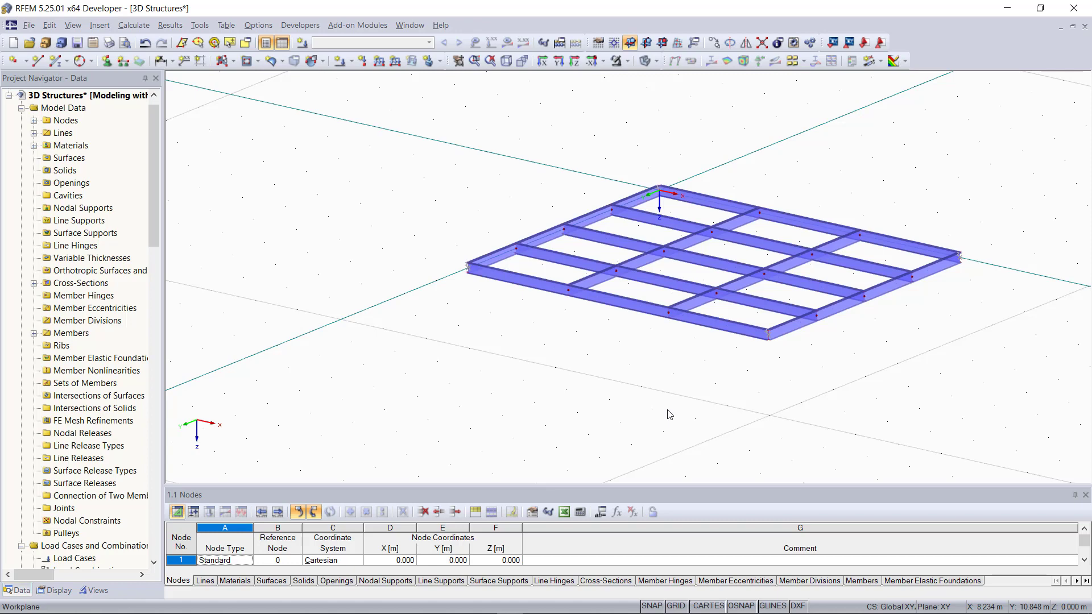
{"action": "scroll", "coordinate": [672, 393], "scroll_direction": "down", "scroll_amount": 2}
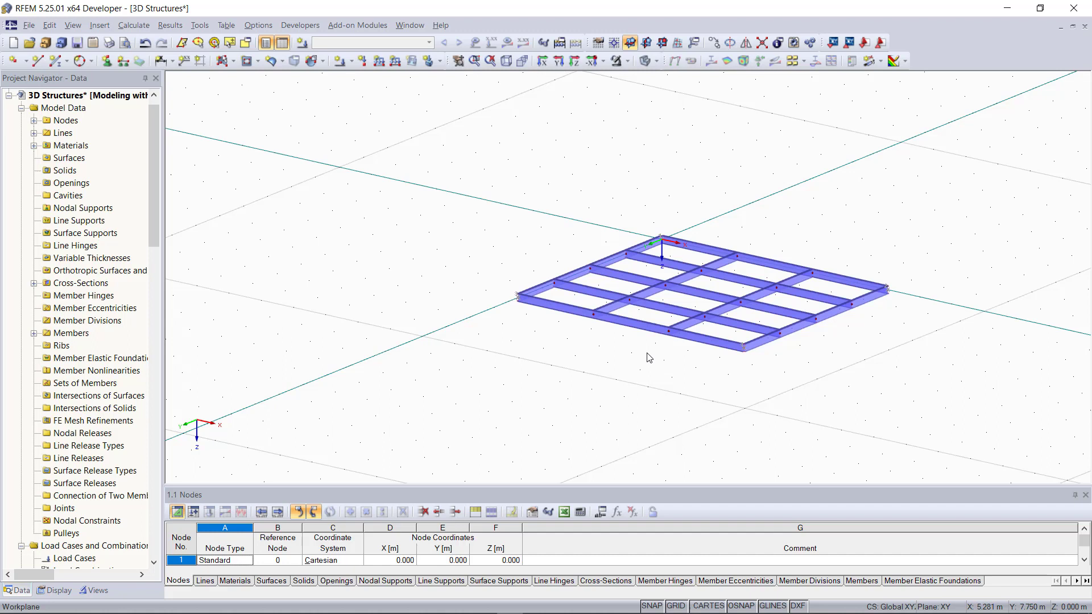
{"action": "left_click", "coordinate": [196, 27]}
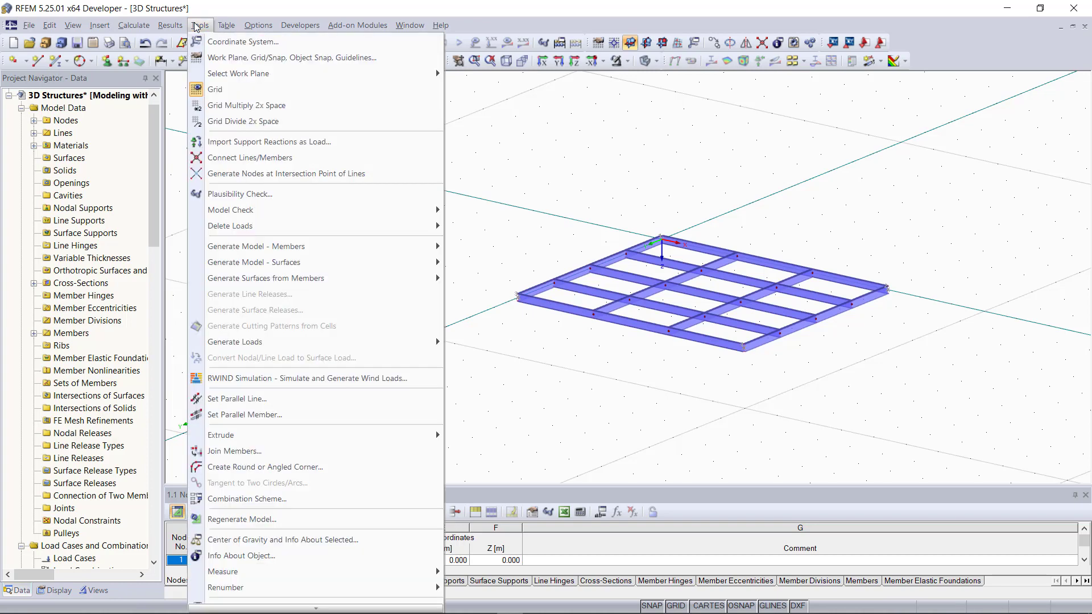
{"action": "mouse_move", "coordinate": [381, 253]}
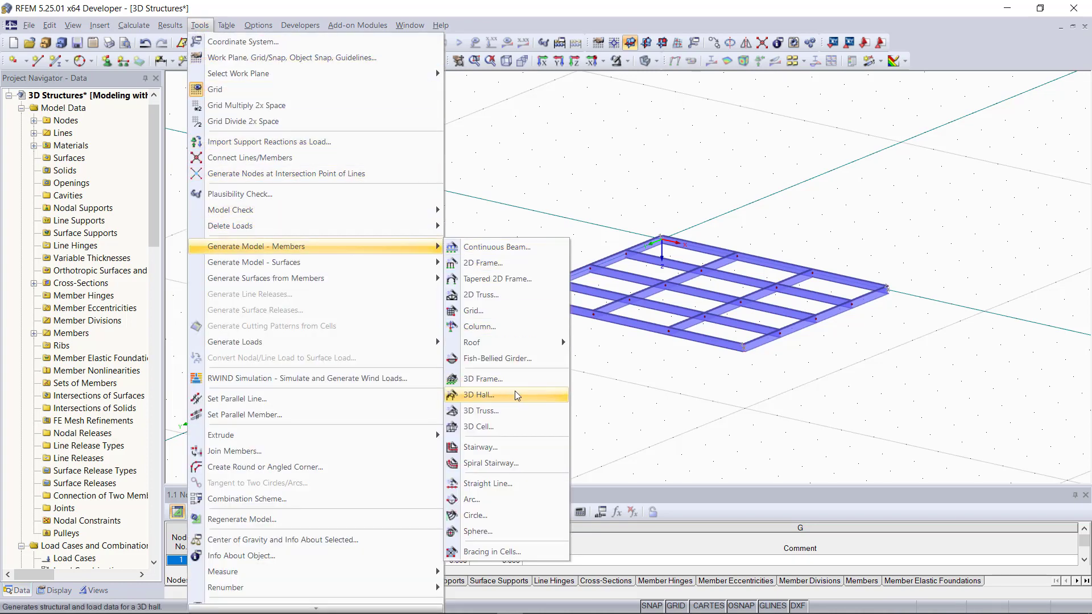
{"action": "left_click", "coordinate": [514, 410]}
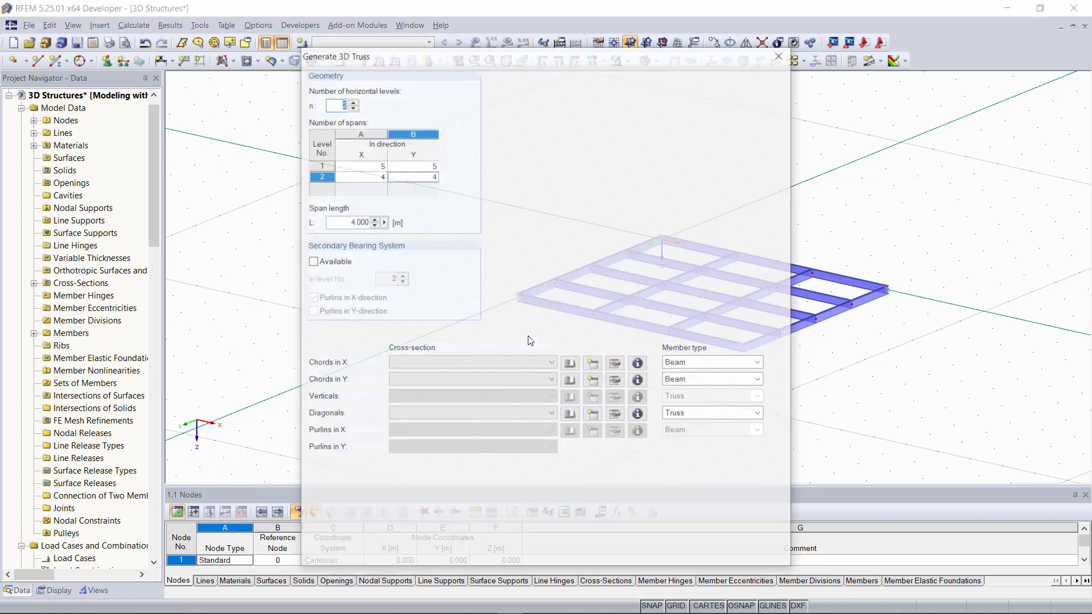
{"action": "left_click_drag", "start_coordinate": [460, 59], "coordinate": [545, 55]}
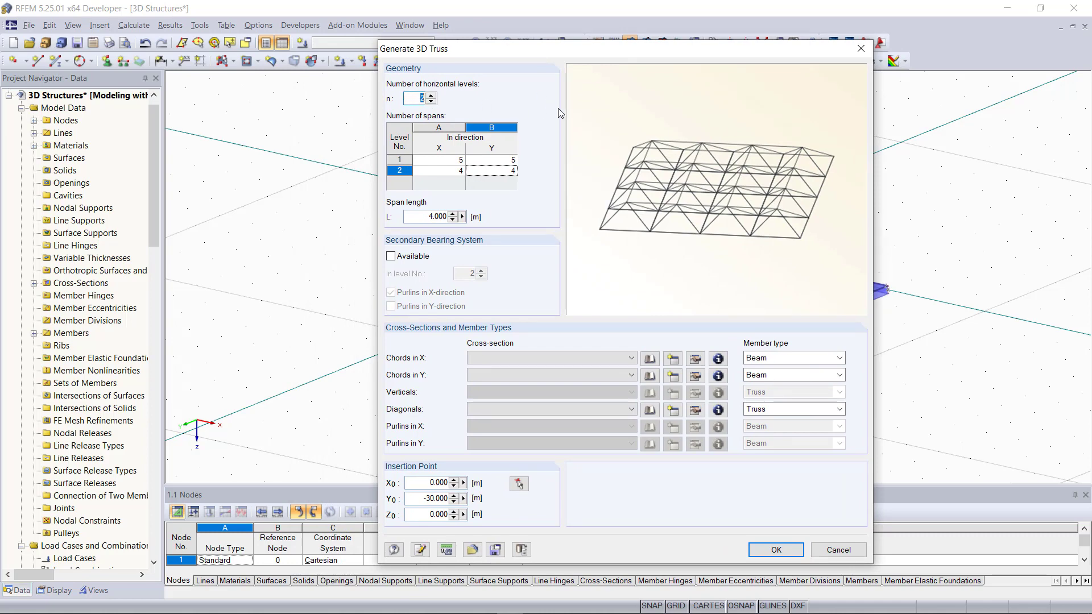
{"action": "left_click", "coordinate": [448, 160]}
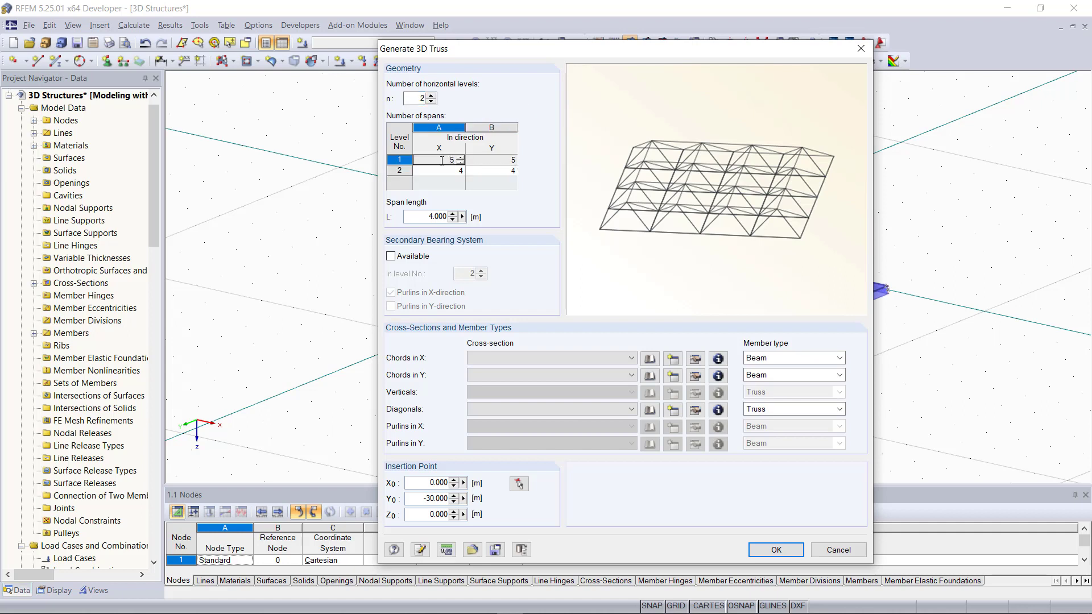
{"action": "key", "text": "Return"}
{"action": "key", "text": "Tab"}
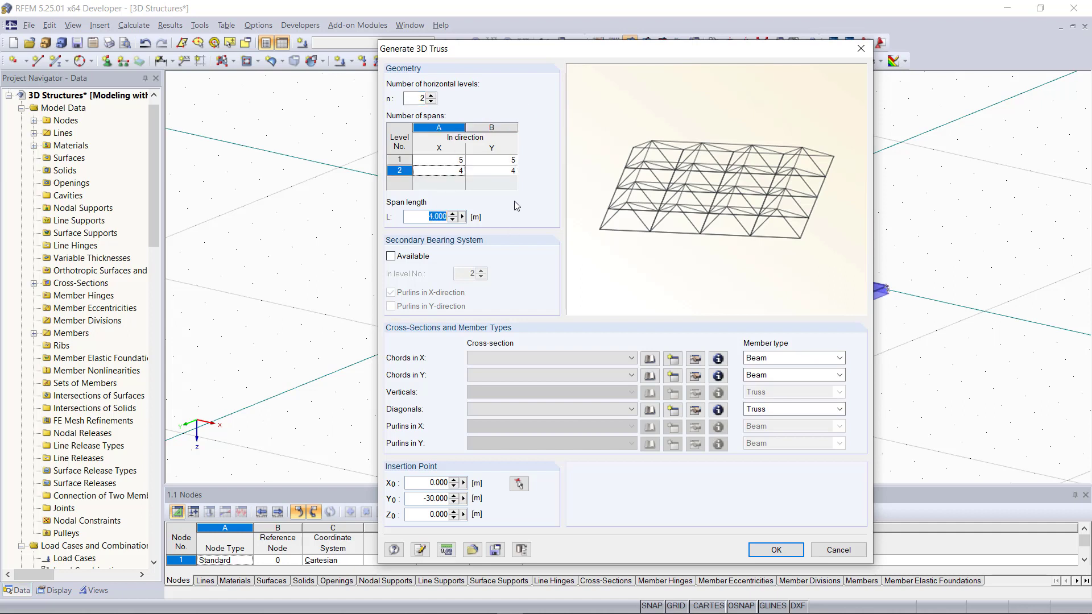
{"action": "type", "text": "3"}
Assign cross-section IPE 200, Steel S 235 to the truss's chords in X, chords in Y and diagonals.
{"action": "left_click", "coordinate": [535, 358]}
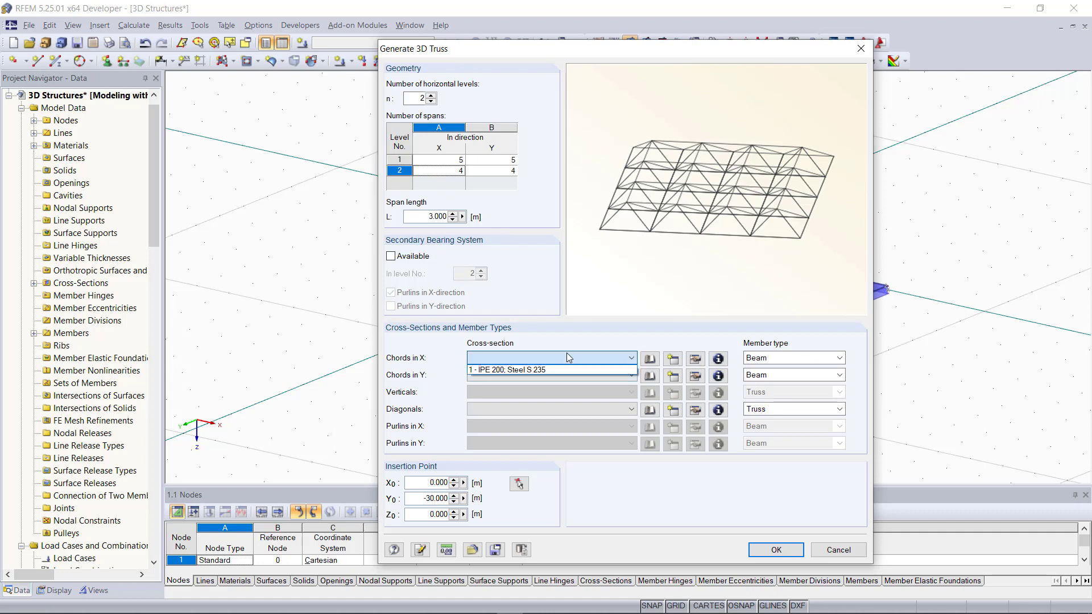
{"action": "left_click", "coordinate": [539, 375]}
{"action": "left_click", "coordinate": [541, 375]}
{"action": "left_click", "coordinate": [531, 388]}
{"action": "left_click", "coordinate": [531, 409]}
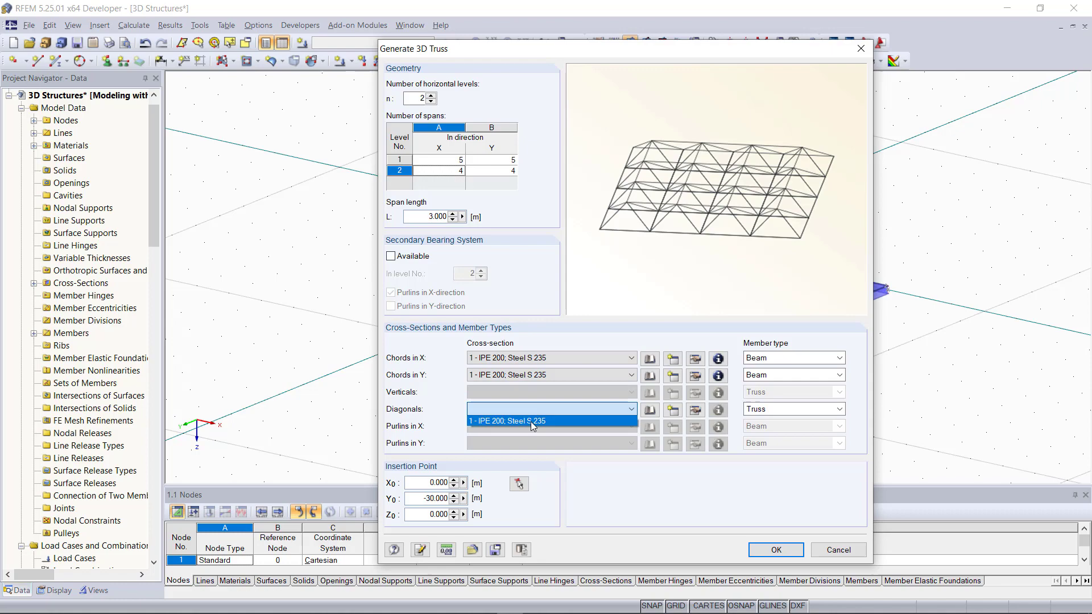
{"action": "left_click", "coordinate": [531, 422]}
Pick the truss insertion point at X 0, Y -30, Z 0 m on the work plane and generate the 3D truss.
{"action": "left_click", "coordinate": [519, 484]}
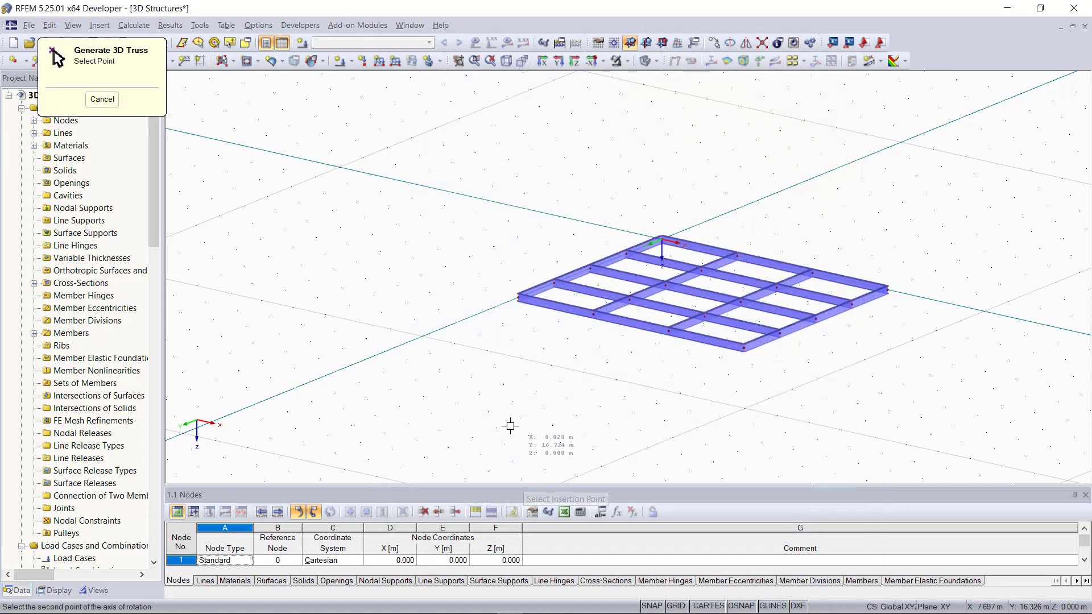
{"action": "scroll", "coordinate": [510, 427], "scroll_direction": "down", "scroll_amount": 5}
{"action": "scroll", "coordinate": [468, 426], "scroll_direction": "up", "scroll_amount": 4}
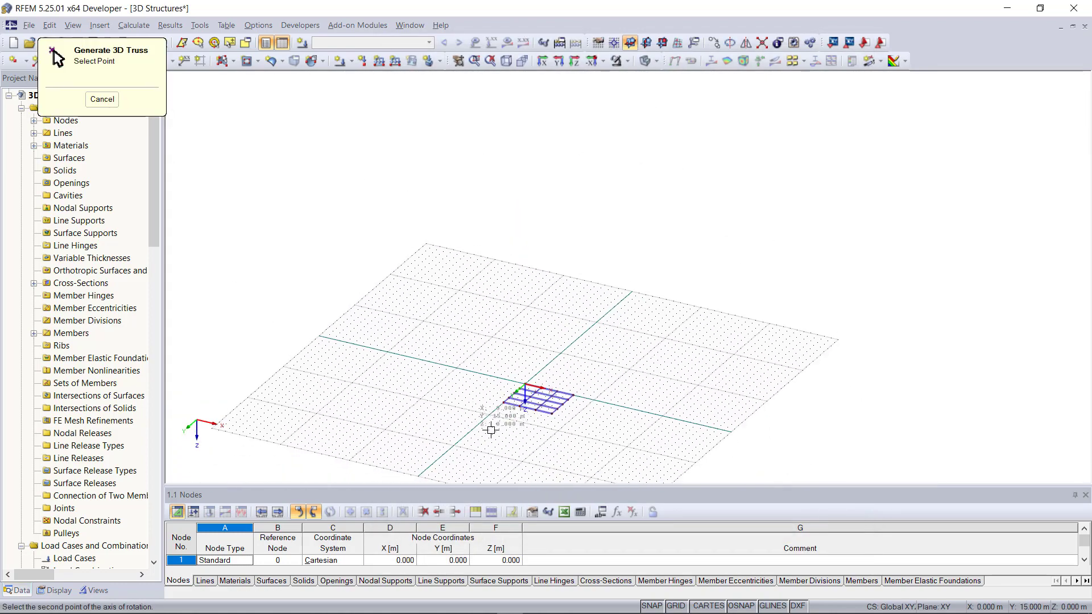
{"action": "left_click", "coordinate": [670, 247]}
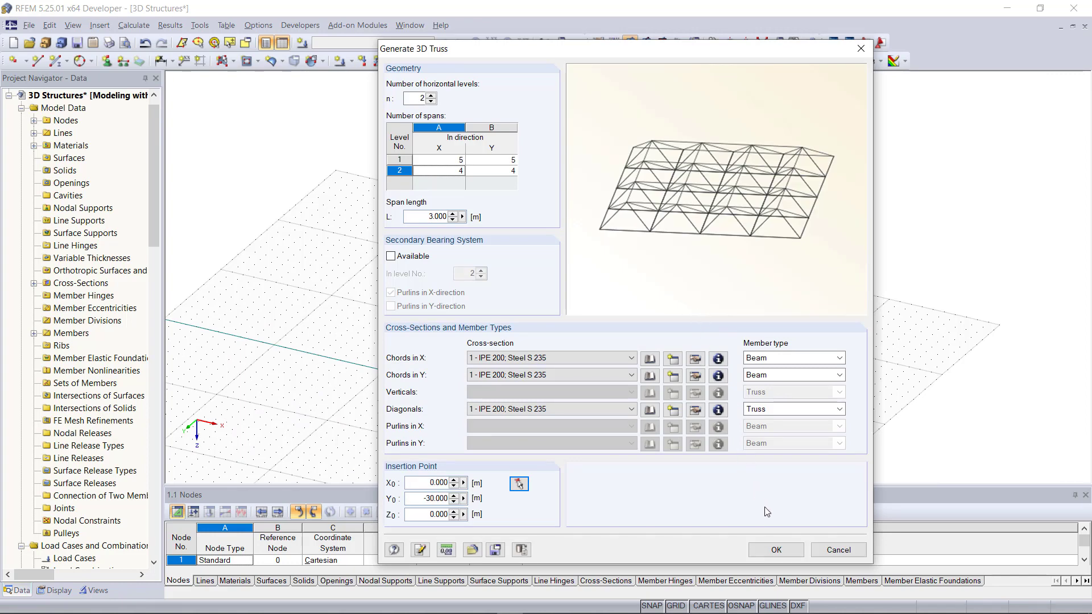
{"action": "left_click", "coordinate": [776, 549]}
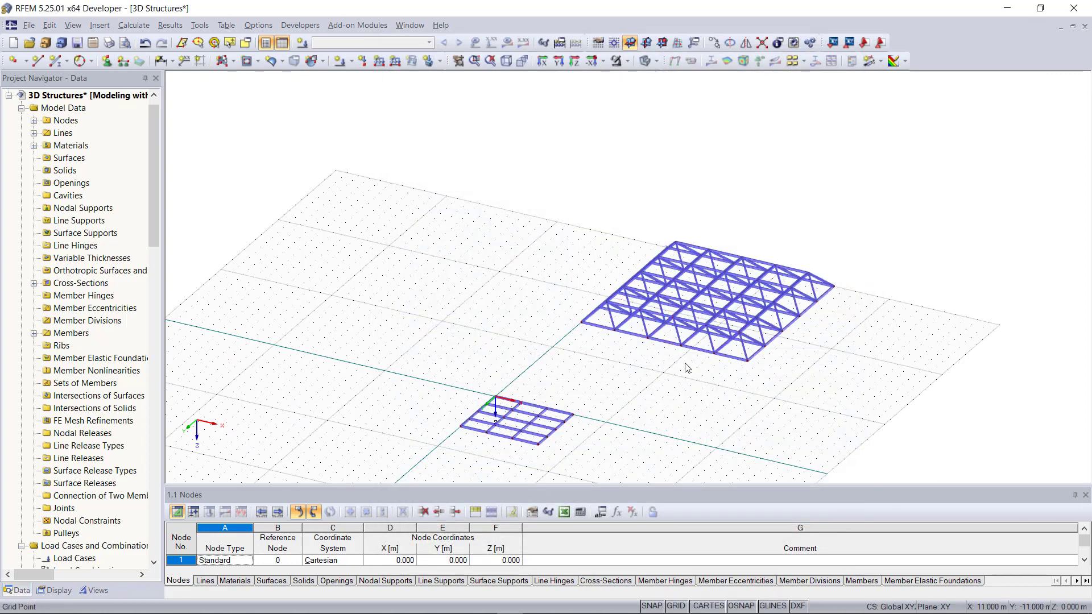
{"action": "scroll", "coordinate": [695, 330], "scroll_direction": "up", "scroll_amount": 2}
{"action": "middle_click_drag", "start_coordinate": [691, 347], "coordinate": [654, 383], "text": "ctrl"}
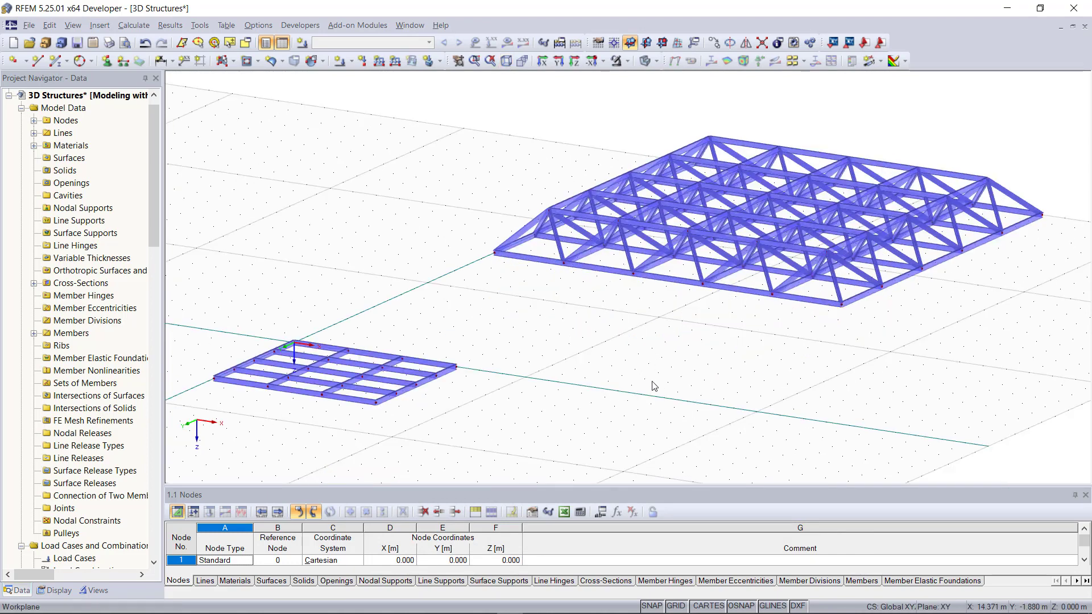
{"action": "scroll", "coordinate": [724, 419], "scroll_direction": "down", "scroll_amount": 1}
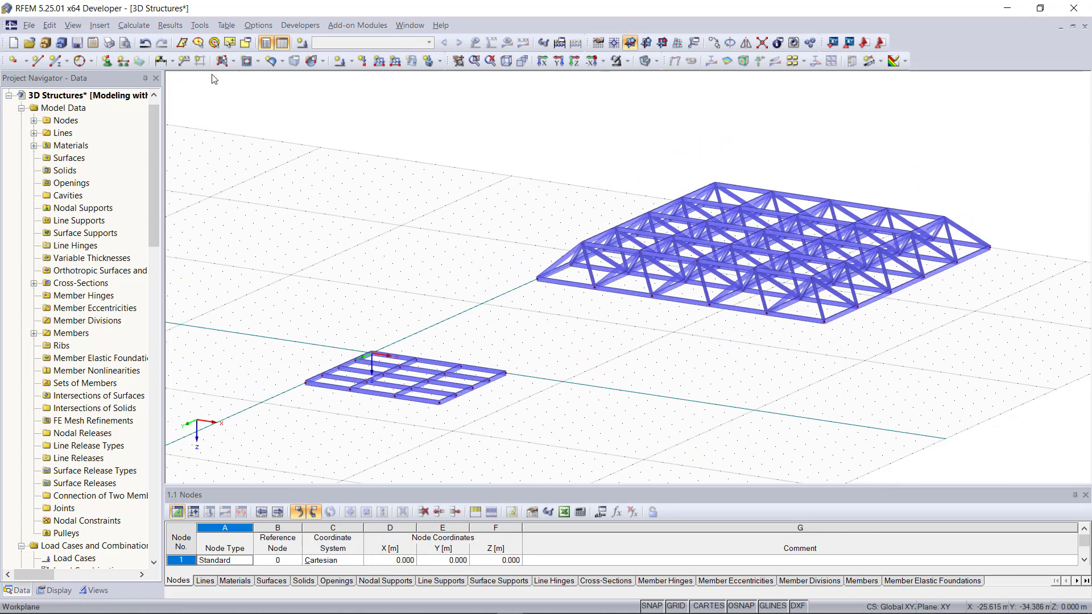
{"action": "left_click", "coordinate": [202, 29]}
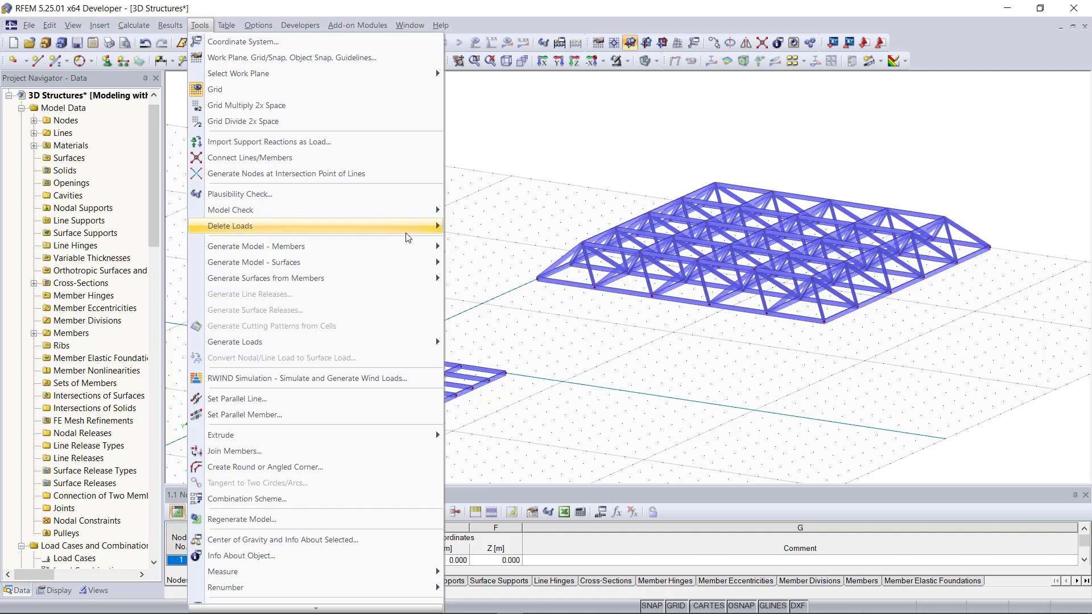
{"action": "mouse_move", "coordinate": [425, 246]}
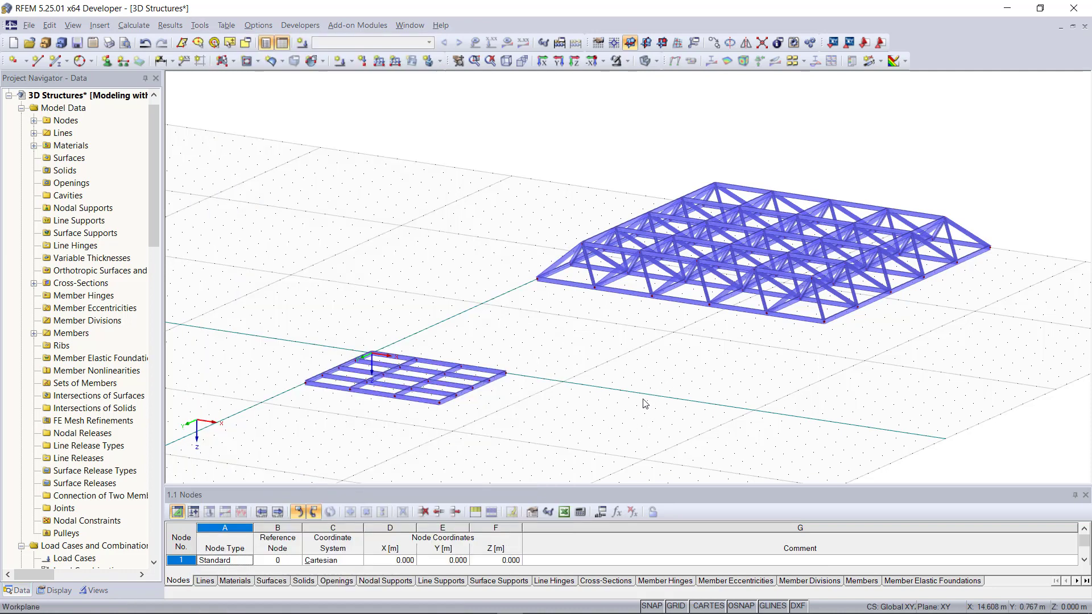
{"action": "scroll", "coordinate": [854, 381], "scroll_direction": "down", "scroll_amount": 5}
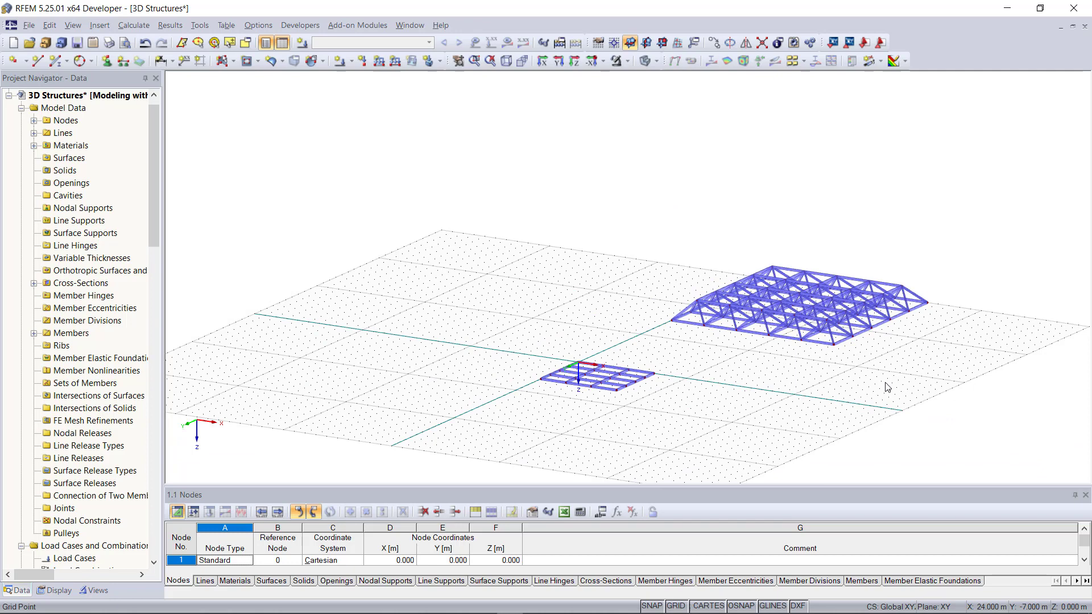
Draw a circle via three nodes on the free work plane beyond the grid, about 21.7 m in circumference, ending at X -18, Y 10 m.
{"action": "scroll", "coordinate": [408, 386], "scroll_direction": "up", "scroll_amount": 5}
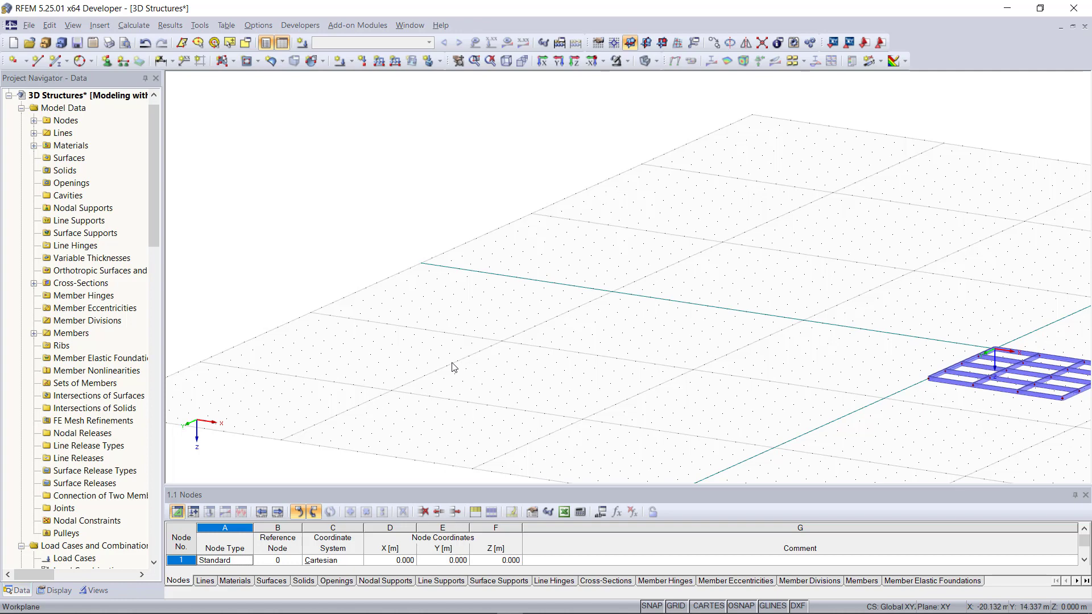
{"action": "left_click", "coordinate": [90, 61]}
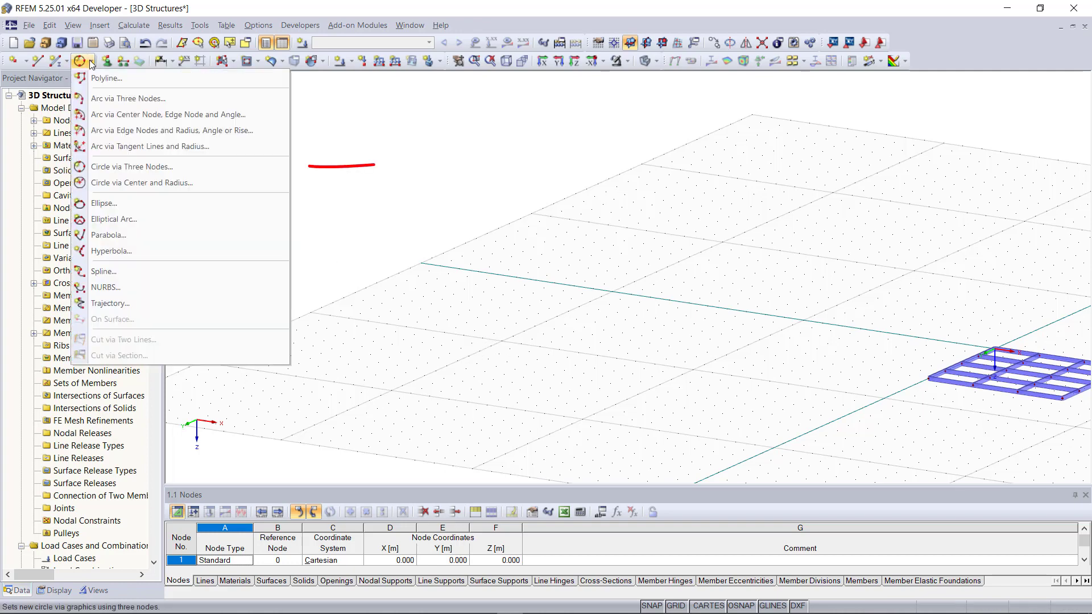
{"action": "left_click", "coordinate": [154, 169]}
{"action": "scroll", "coordinate": [522, 365], "scroll_direction": "up", "scroll_amount": 3}
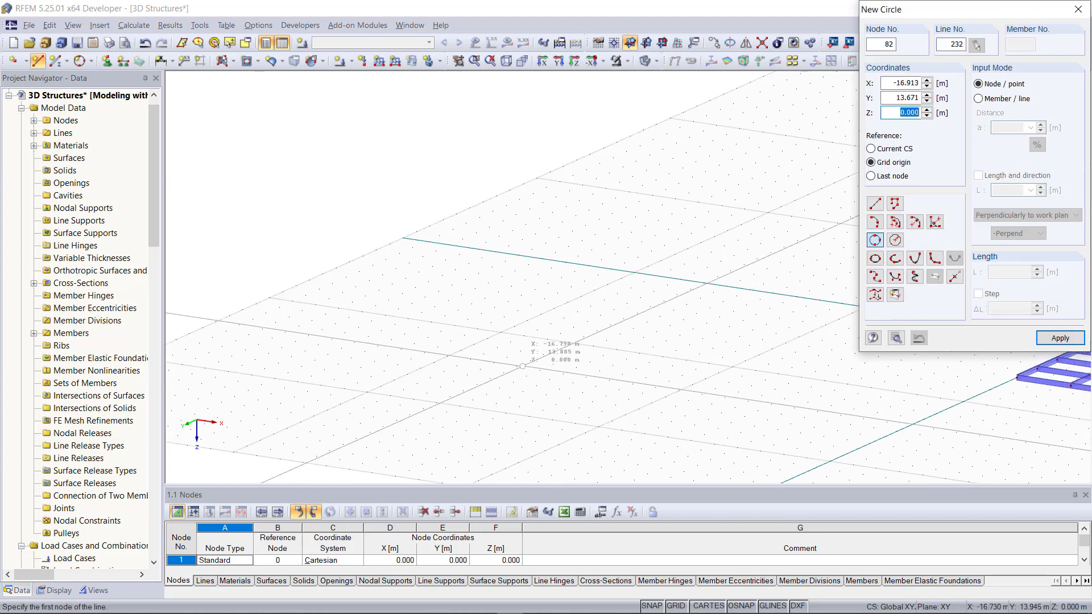
{"action": "left_click", "coordinate": [527, 376]}
{"action": "left_click", "coordinate": [563, 345]}
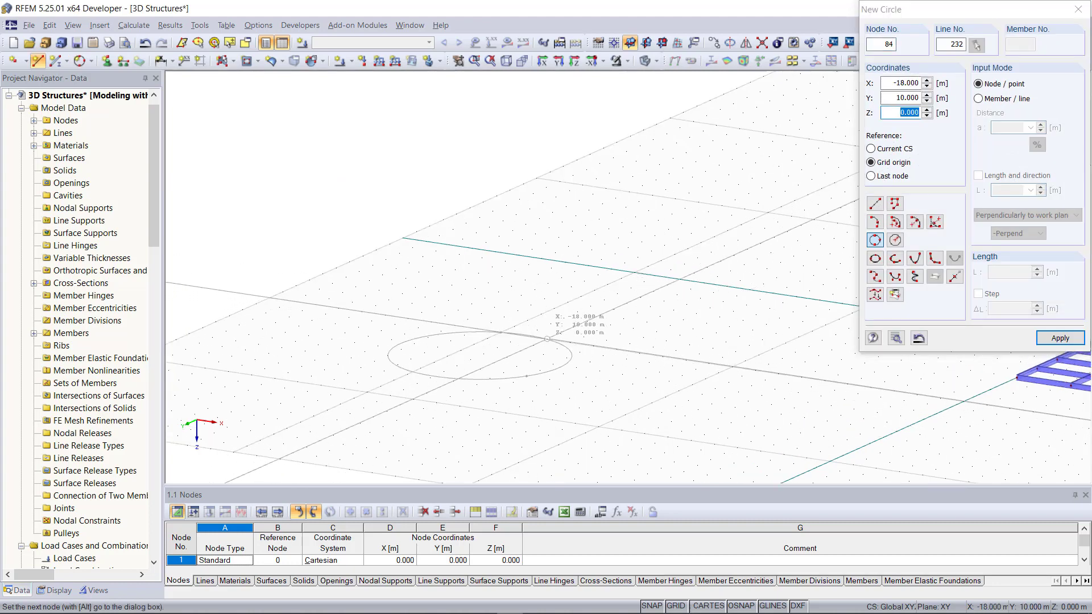
{"action": "left_click", "coordinate": [547, 338]}
{"action": "key", "text": "Escape"}
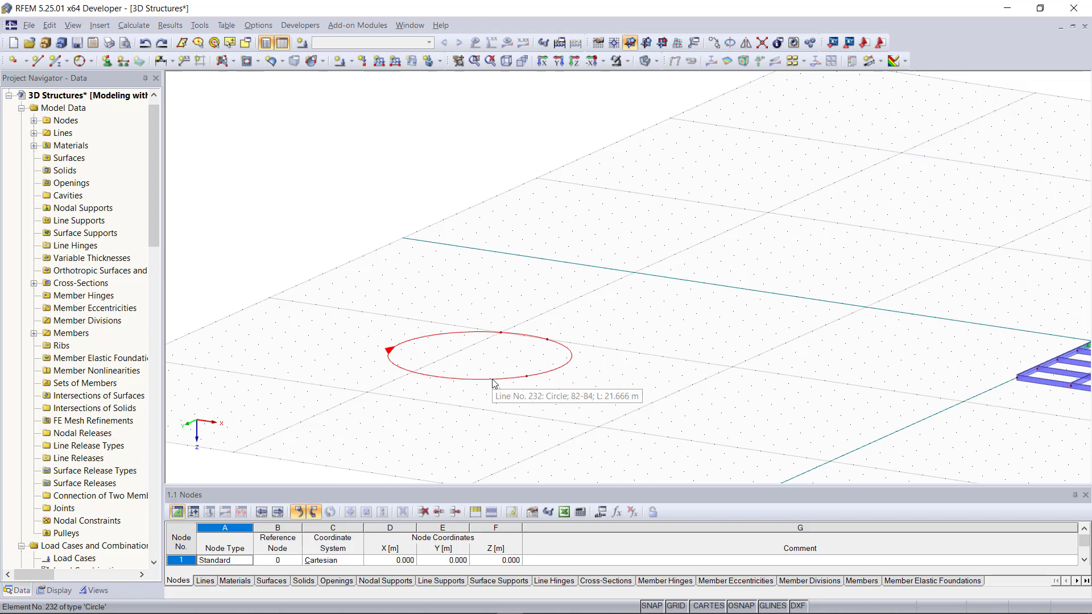
Extrude the circle line into a Concrete C30/37 surface with depth 3 m, thickness 180 mm and offset 0 mm in the global -Z direction.
{"action": "right_click", "coordinate": [494, 382]}
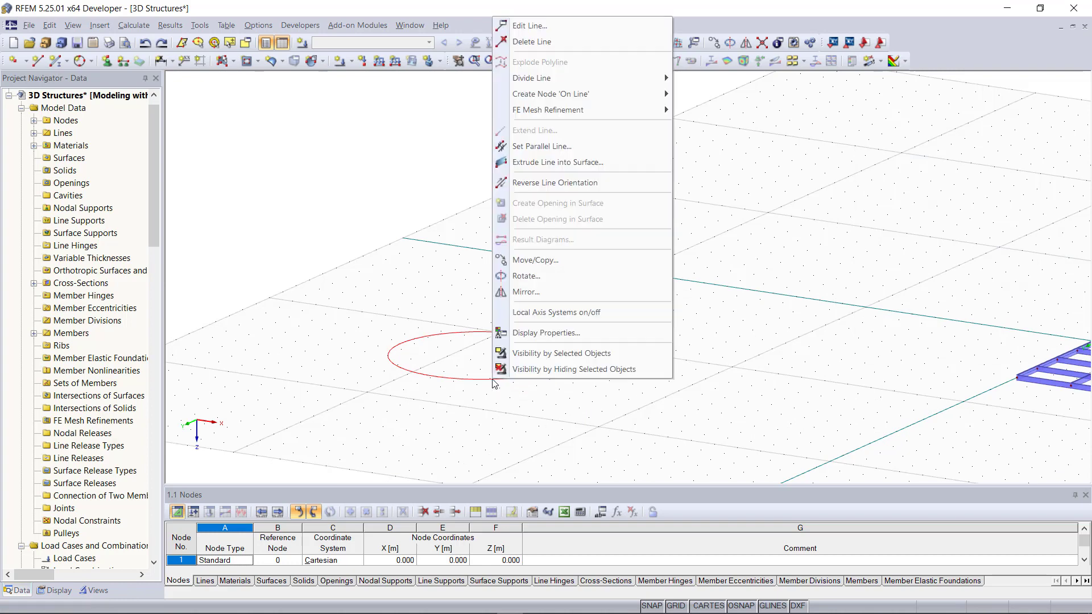
{"action": "left_click", "coordinate": [541, 163]}
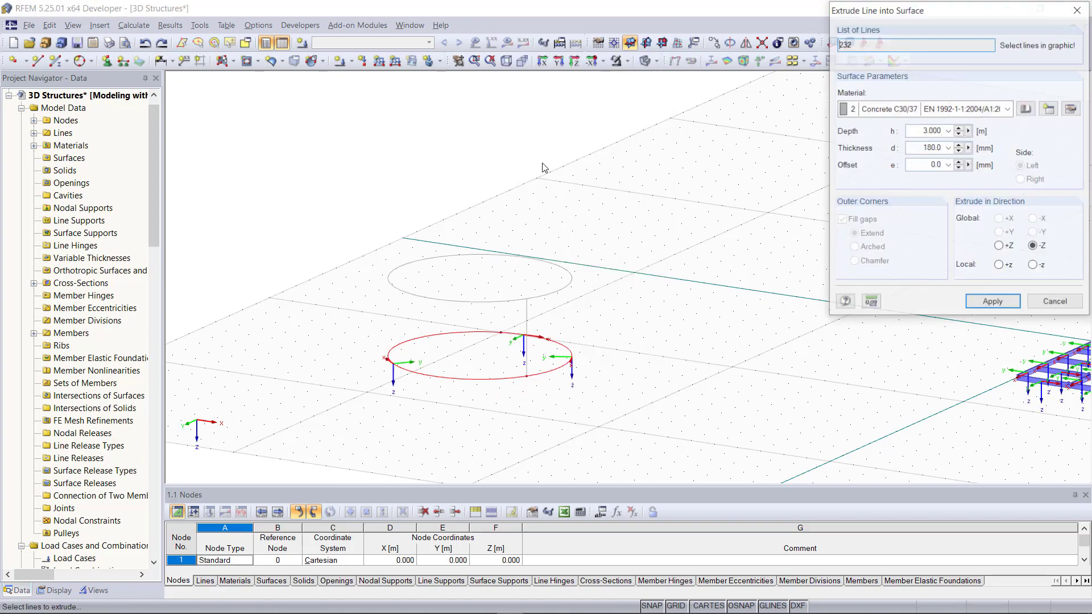
{"action": "left_click_drag", "start_coordinate": [910, 12], "coordinate": [729, 94]}
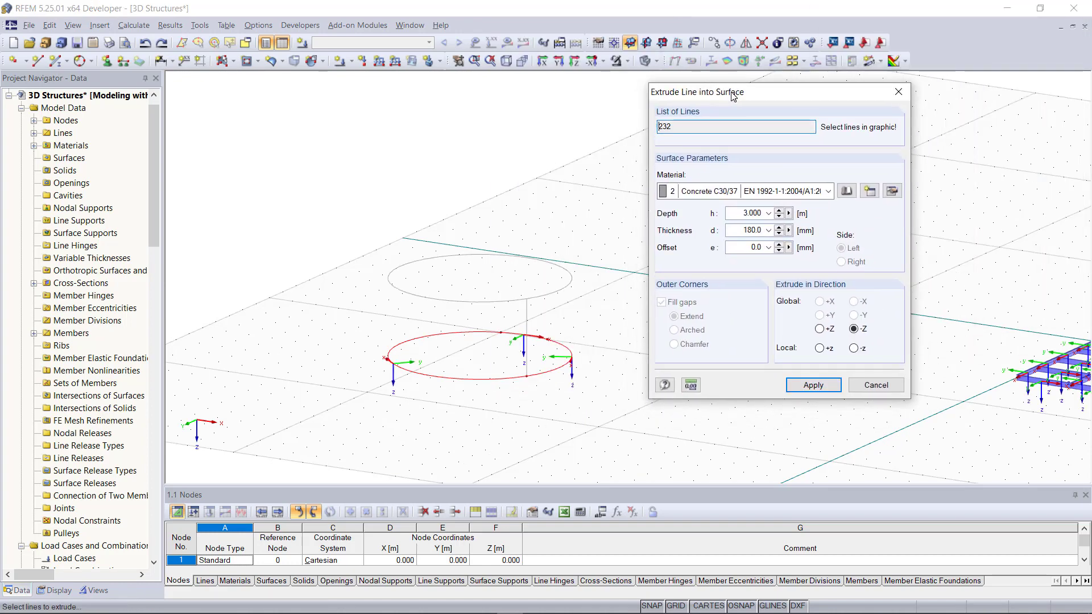
{"action": "left_click", "coordinate": [809, 195]}
{"action": "left_click", "coordinate": [810, 195]}
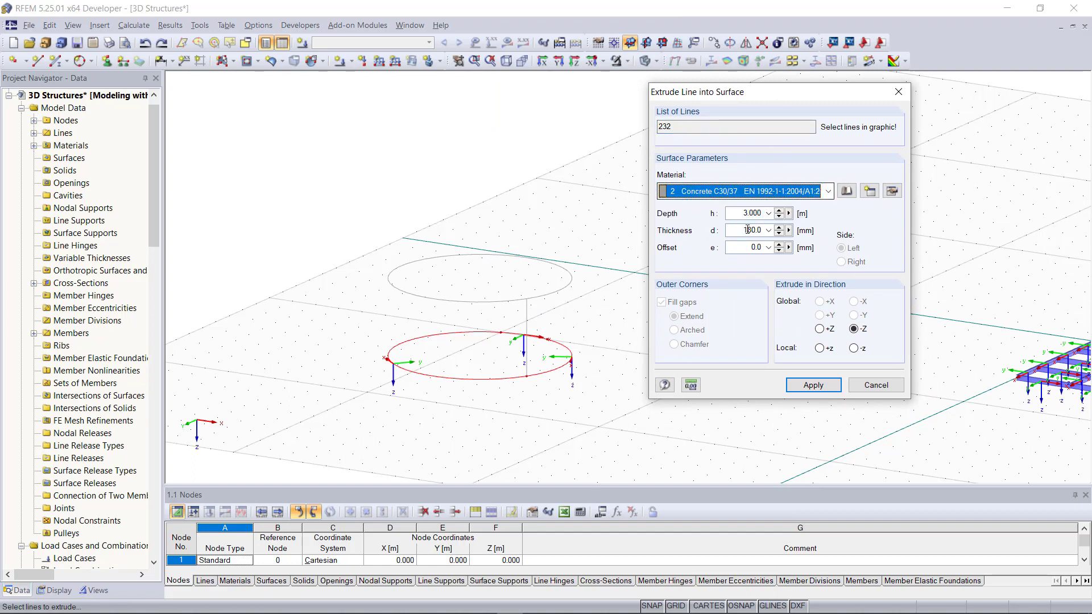
{"action": "left_click", "coordinate": [751, 247]}
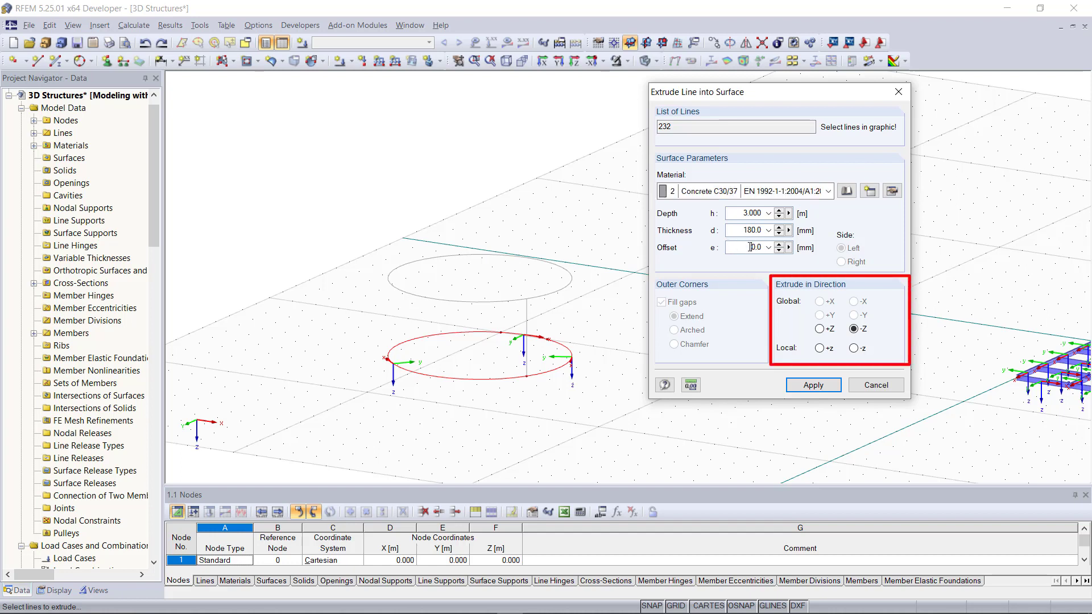
{"action": "left_click", "coordinate": [820, 329]}
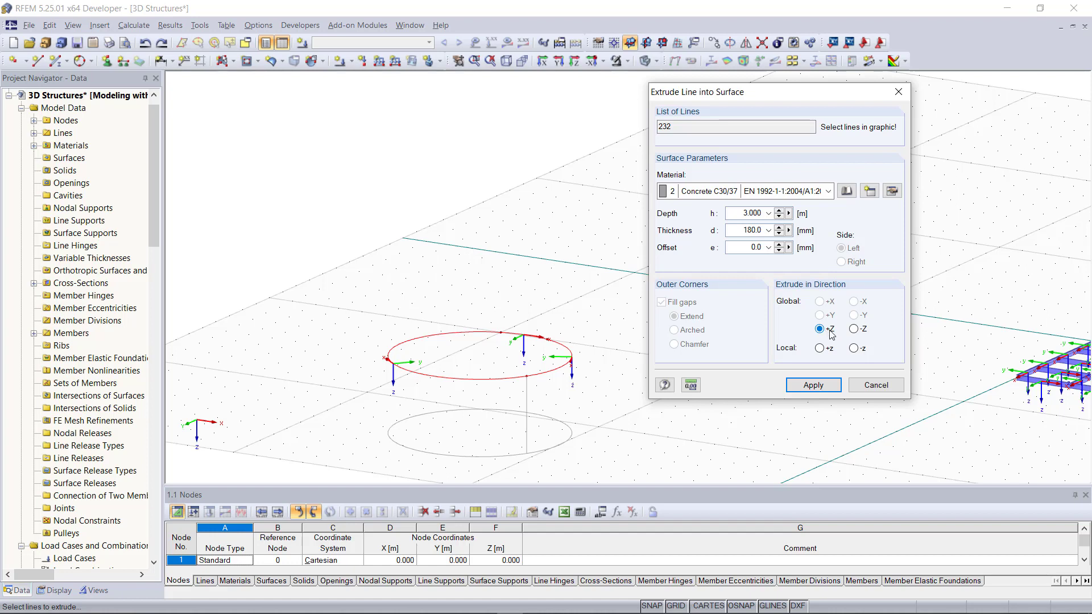
{"action": "left_click", "coordinate": [855, 329]}
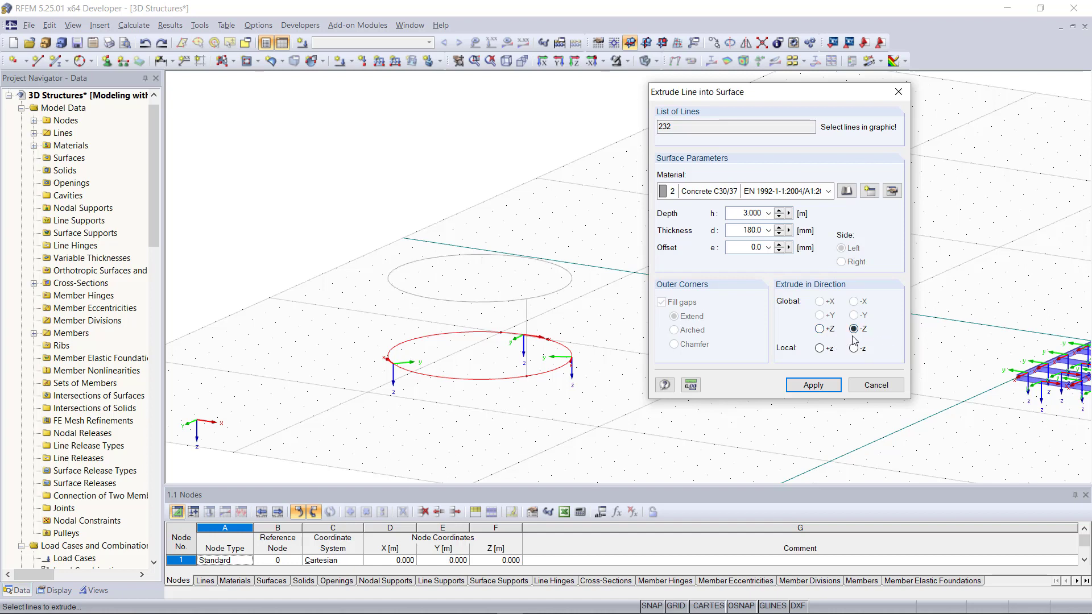
{"action": "left_click", "coordinate": [812, 386]}
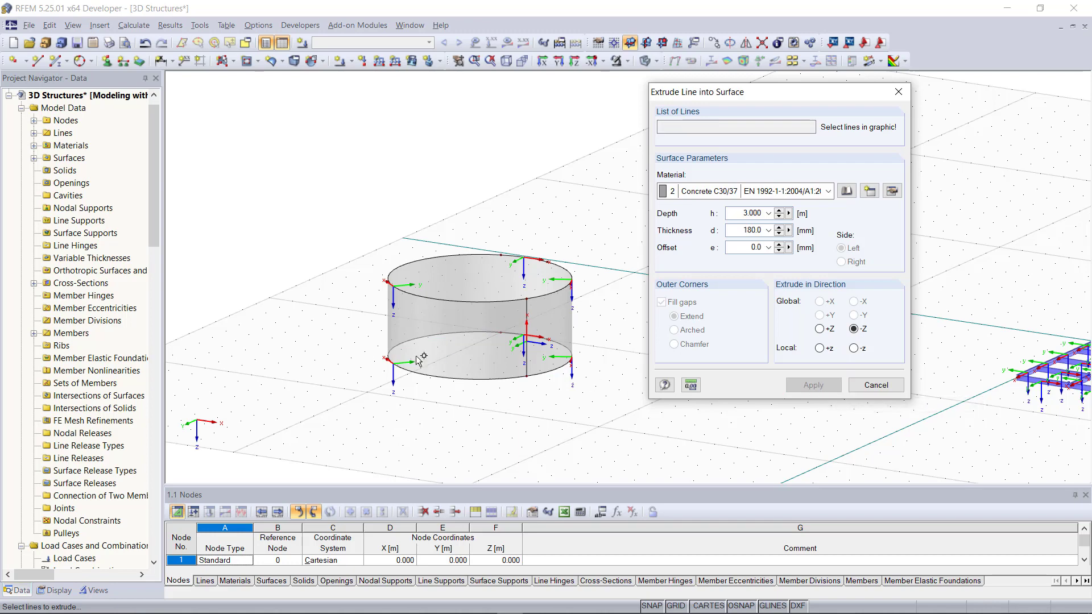
{"action": "key", "text": "Escape"}
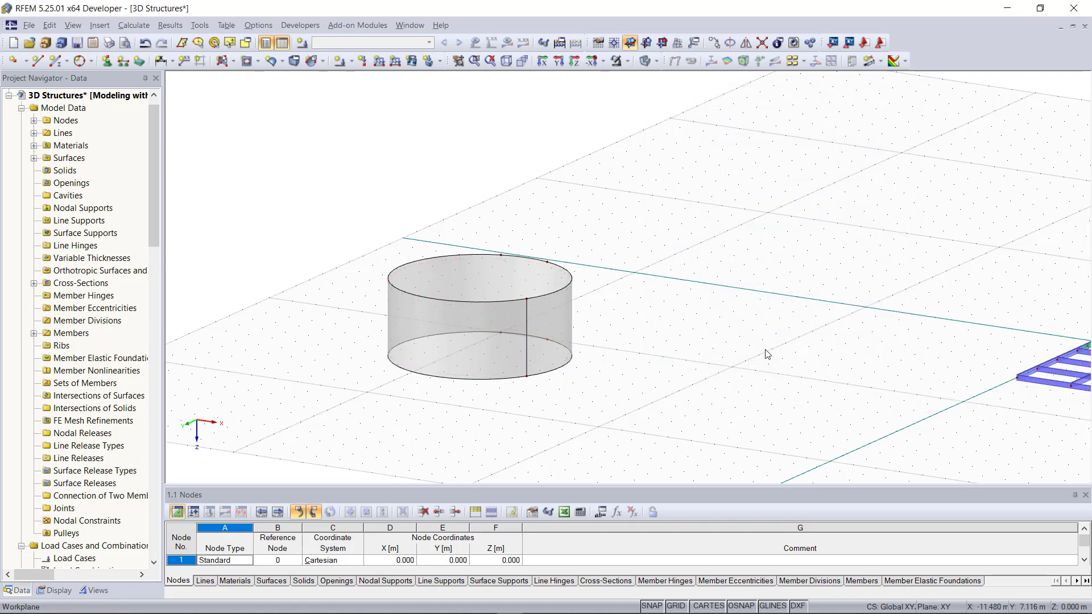
Create plane Concrete C30/37 surfaces, 180 mm thick, closing the cylinder's top and base by selecting its two circles as boundary lines.
{"action": "middle_click_drag", "start_coordinate": [768, 354], "coordinate": [328, 408], "text": "ctrl"}
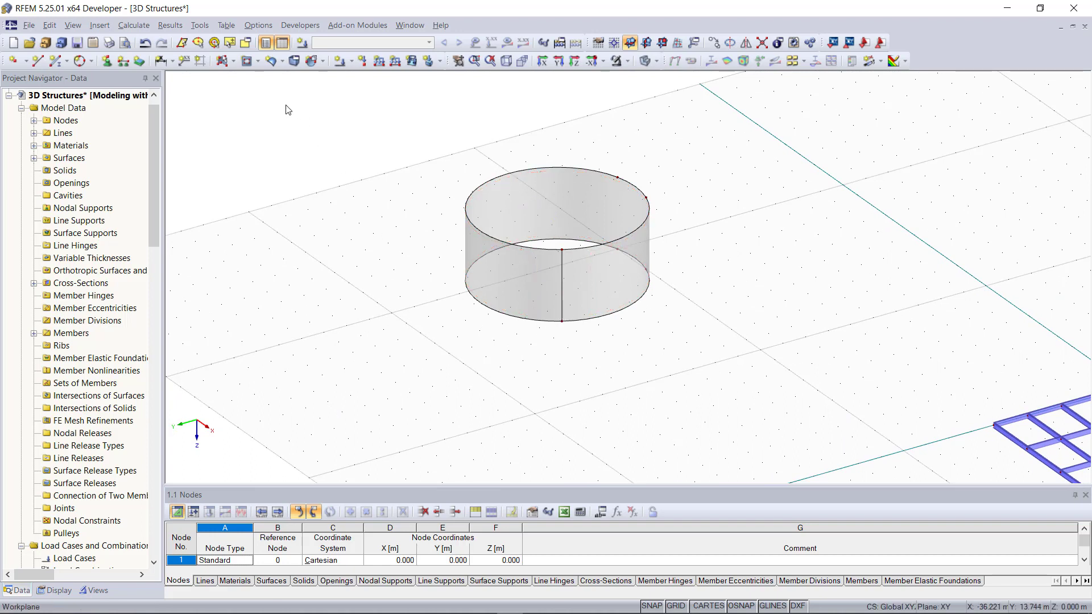
{"action": "left_click", "coordinate": [233, 61]}
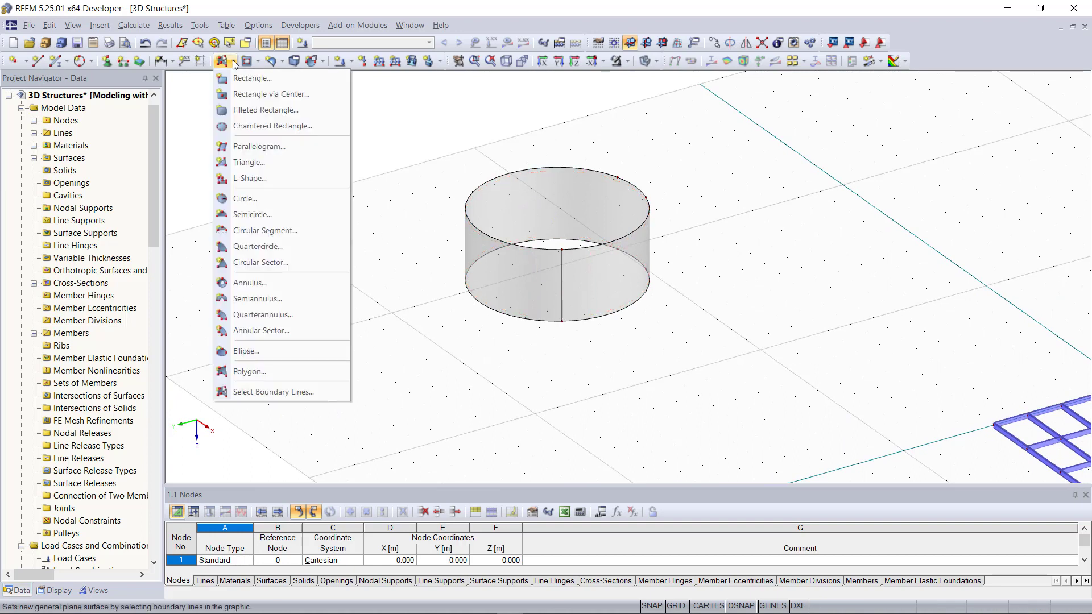
{"action": "left_click", "coordinate": [285, 392]}
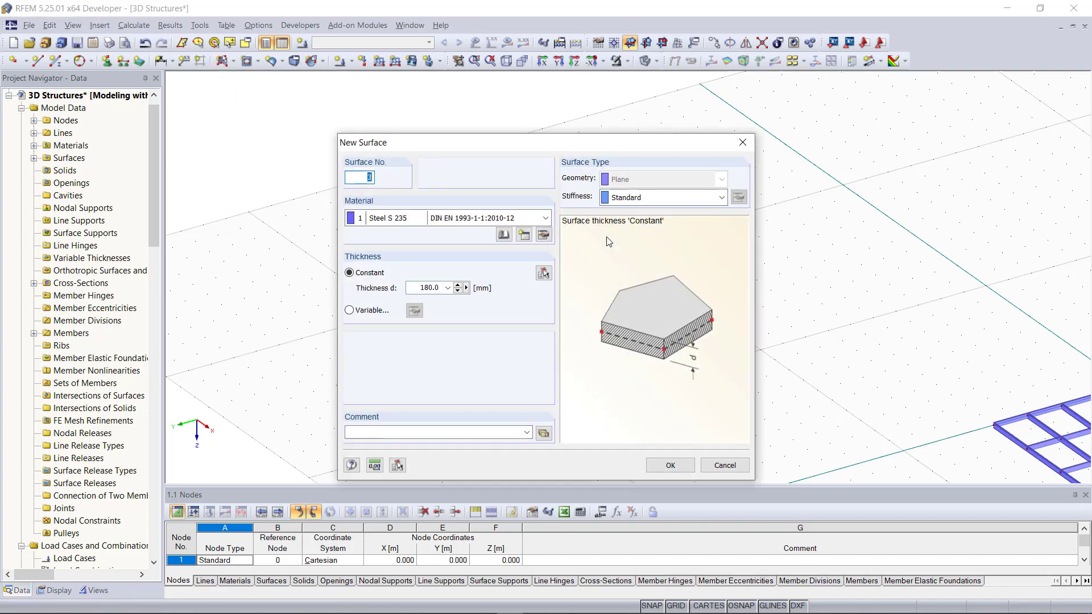
{"action": "left_click", "coordinate": [384, 222]}
{"action": "left_click", "coordinate": [393, 249]}
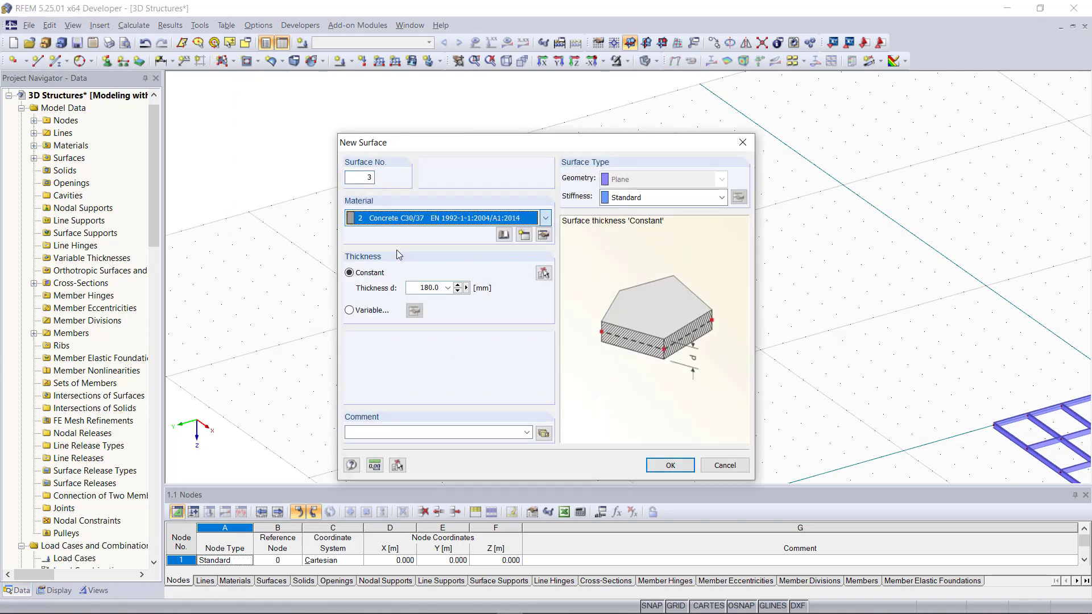
{"action": "left_click", "coordinate": [671, 465]}
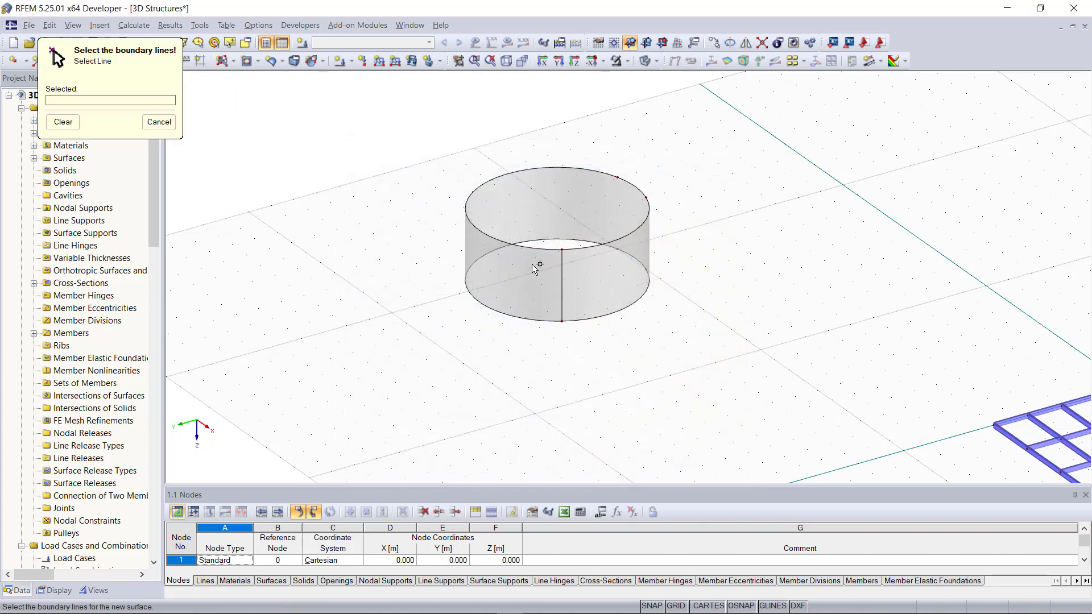
{"action": "left_click", "coordinate": [526, 249]}
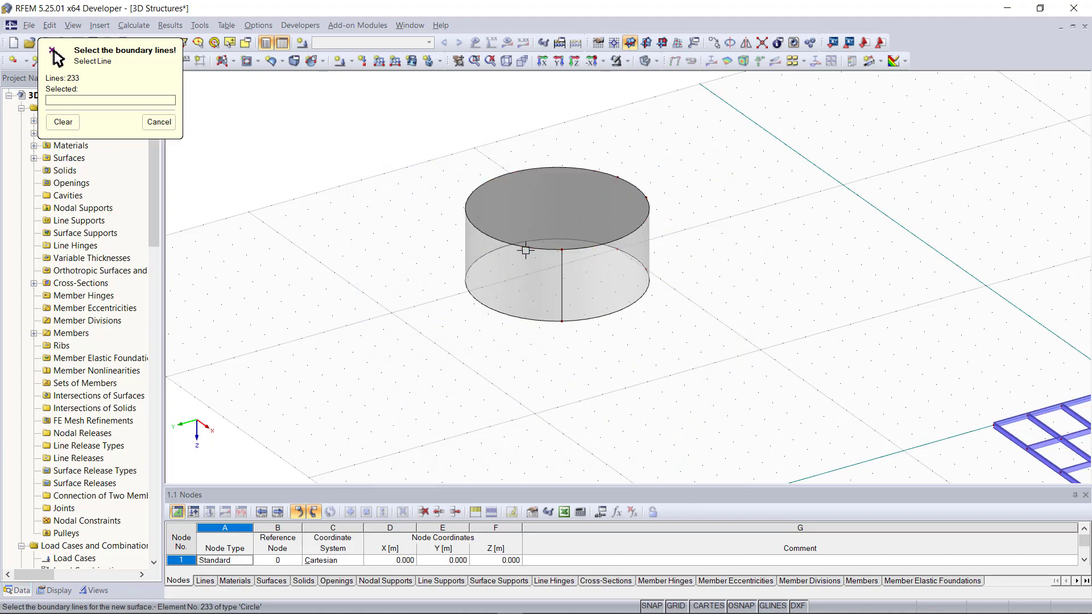
{"action": "left_click", "coordinate": [524, 317]}
{"action": "key", "text": "Escape"}
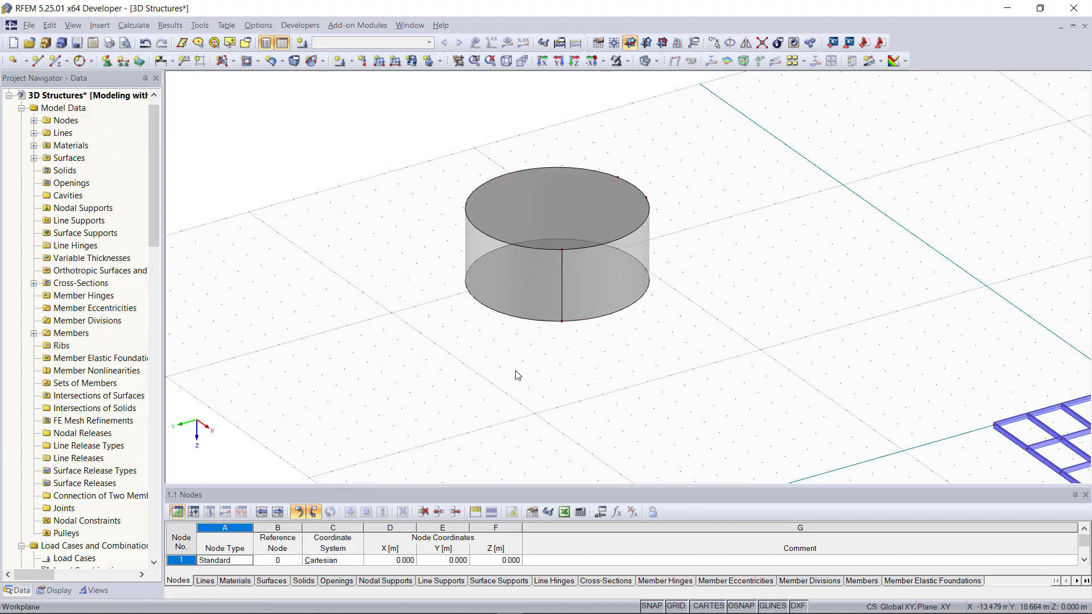
Draw the base of an extruded tapered circle beside the cylinder in Concrete C30/37, 180 mm thick, passing through X -8, Y 16 m.
{"action": "middle_click_drag", "start_coordinate": [514, 378], "coordinate": [322, 392], "text": "ctrl"}
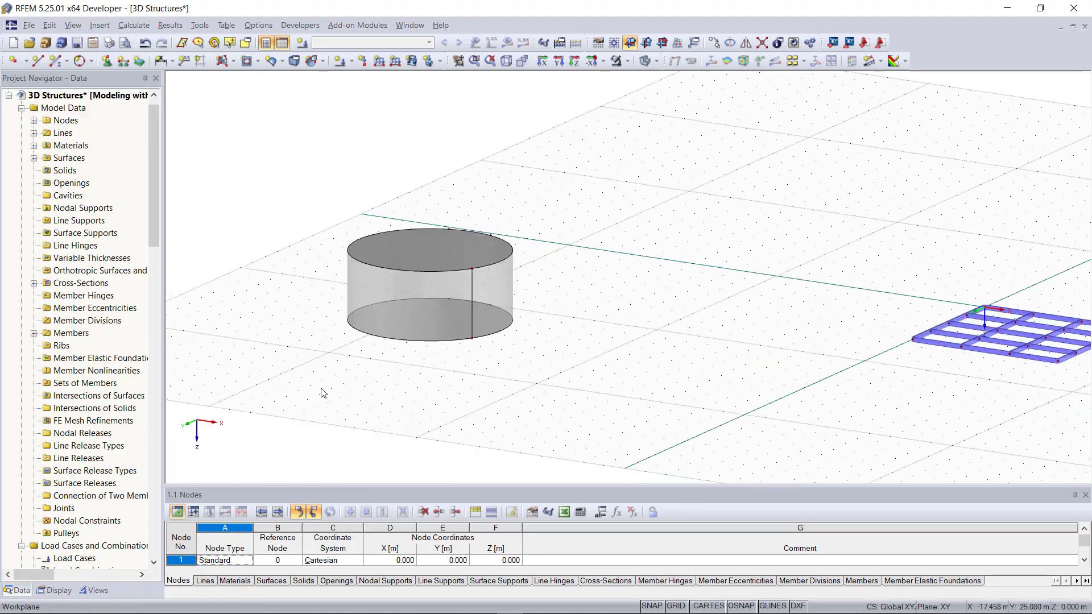
{"action": "left_click", "coordinate": [321, 62]}
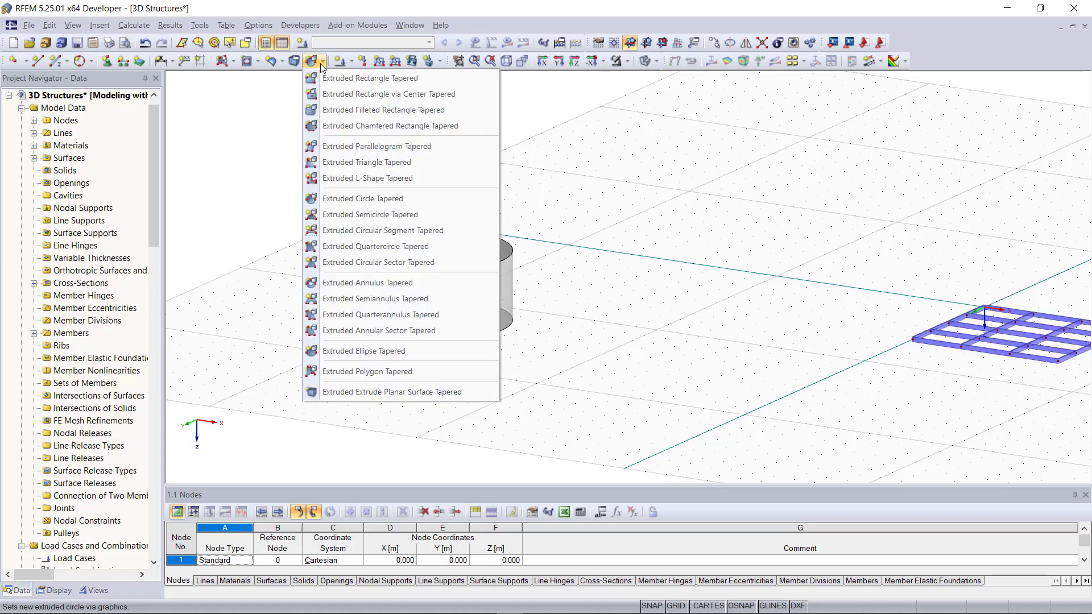
{"action": "left_click", "coordinate": [391, 202]}
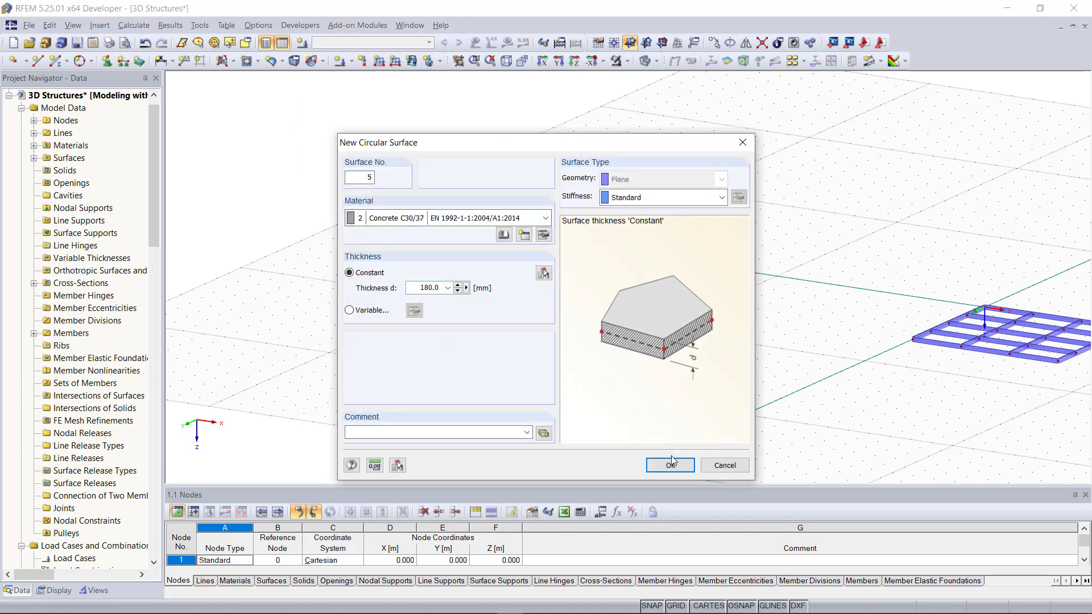
{"action": "left_click", "coordinate": [671, 465]}
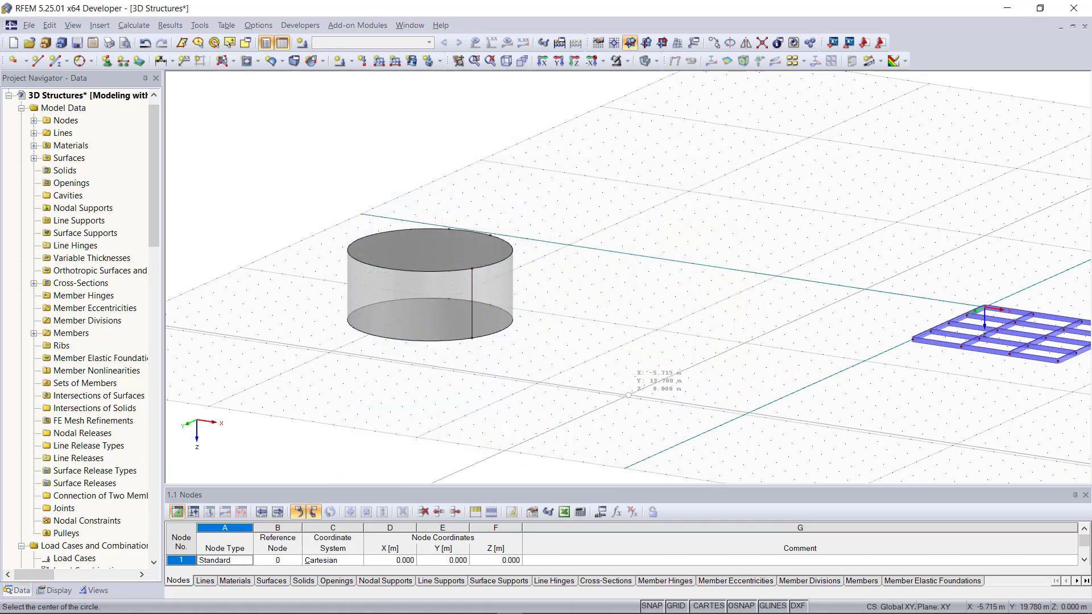
{"action": "left_click", "coordinate": [620, 397]}
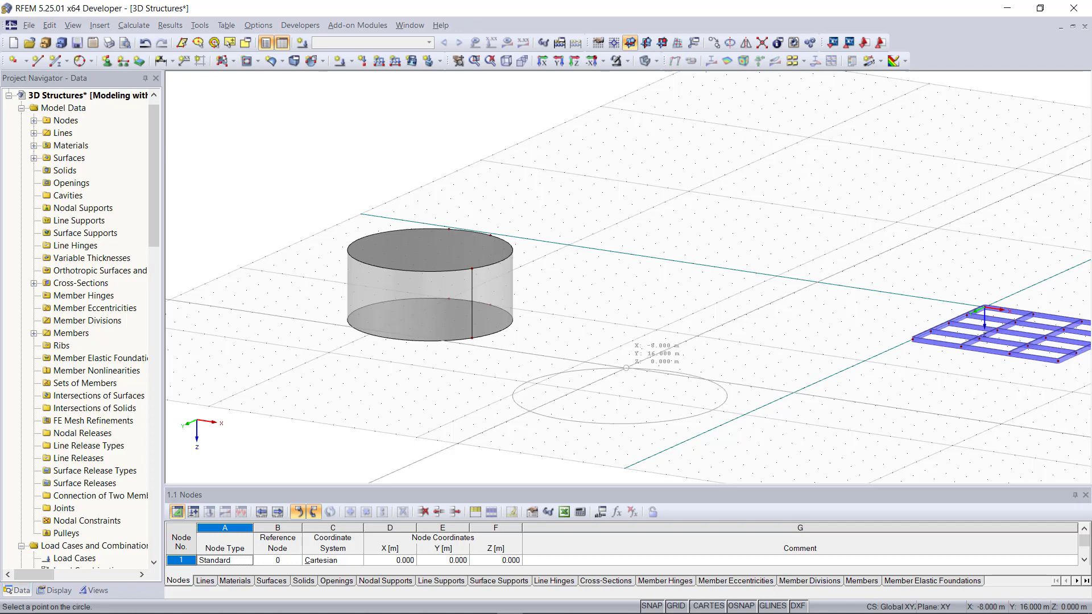
{"action": "left_click", "coordinate": [627, 368]}
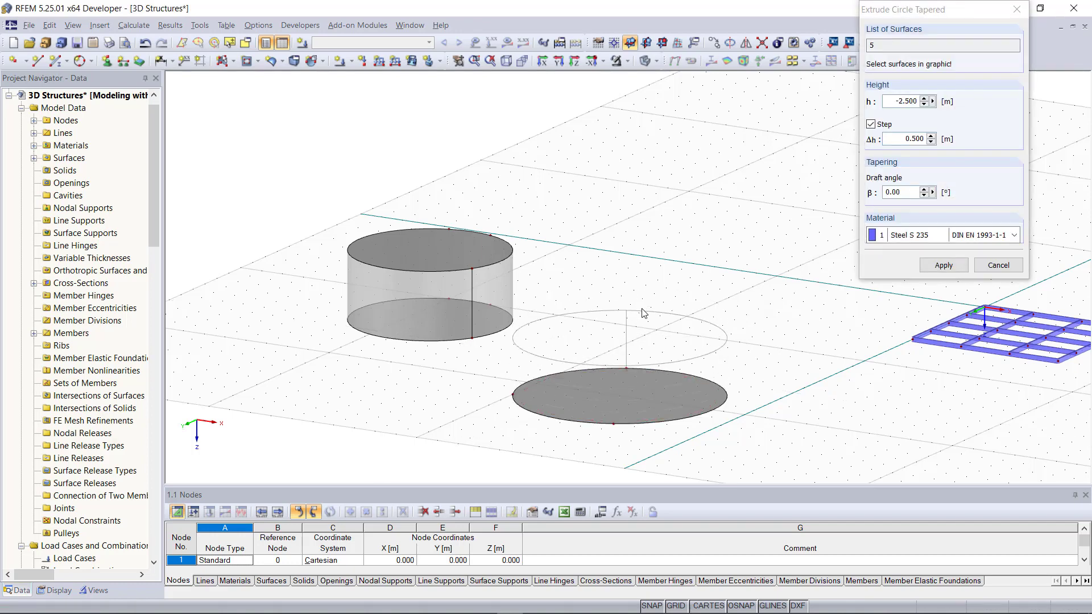
Extrude the circular surface into a solid with height -3 m, draft angle 0° and material Concrete C30/37.
{"action": "left_click", "coordinate": [904, 101]}
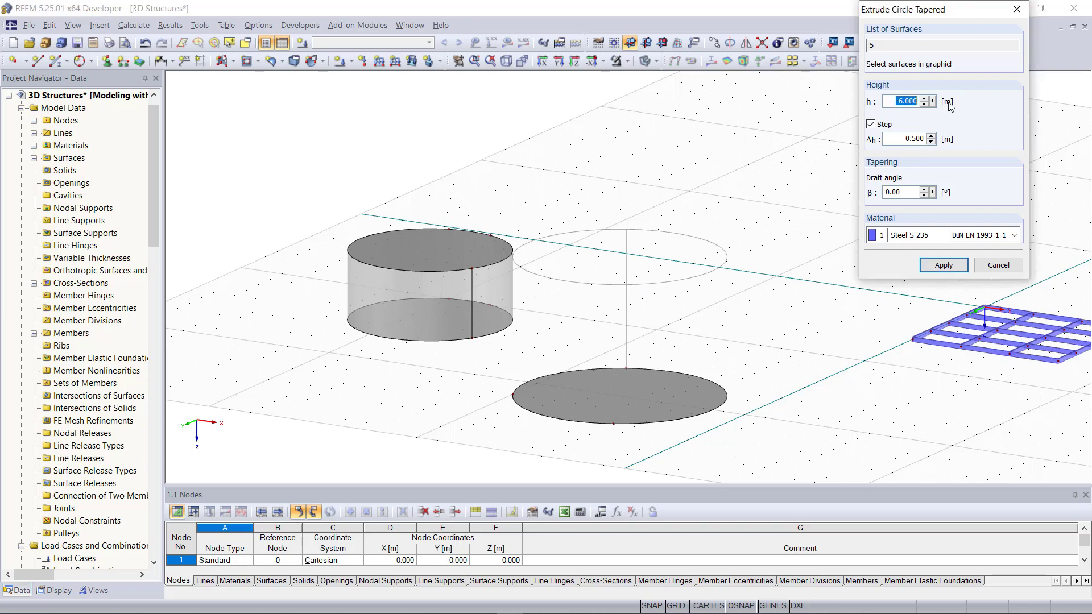
{"action": "type", "text": "-3"}
{"action": "left_click", "coordinate": [945, 235]}
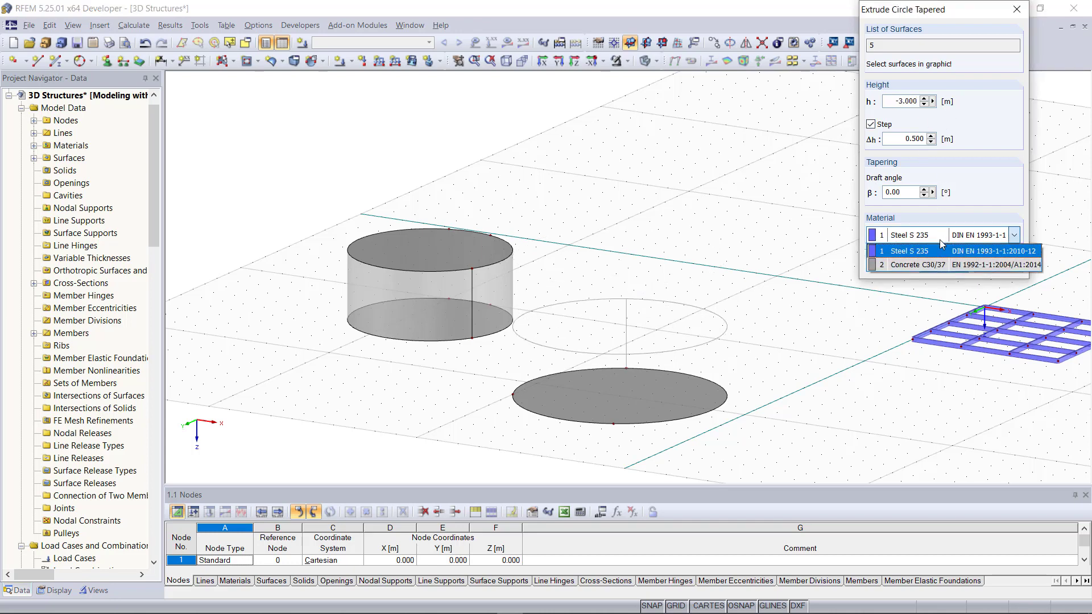
{"action": "left_click", "coordinate": [933, 259]}
{"action": "left_click", "coordinate": [943, 265]}
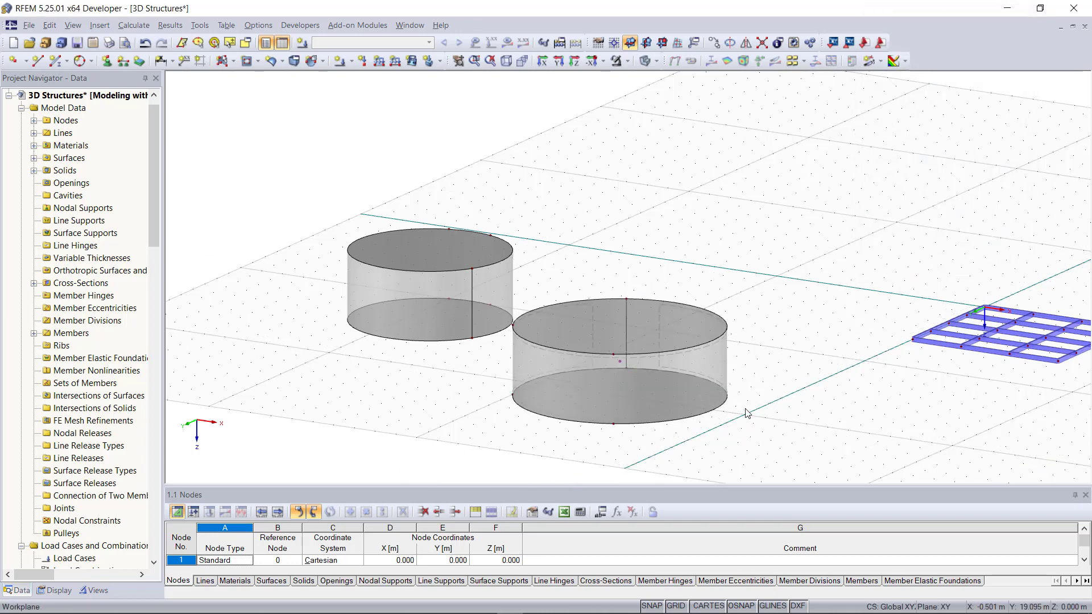
Draw a circle by centre and radius on the workplane, centred at X 20, Y 20 m and passing through X 17, Y 20 m.
{"action": "scroll", "coordinate": [732, 415], "scroll_direction": "down", "scroll_amount": 2}
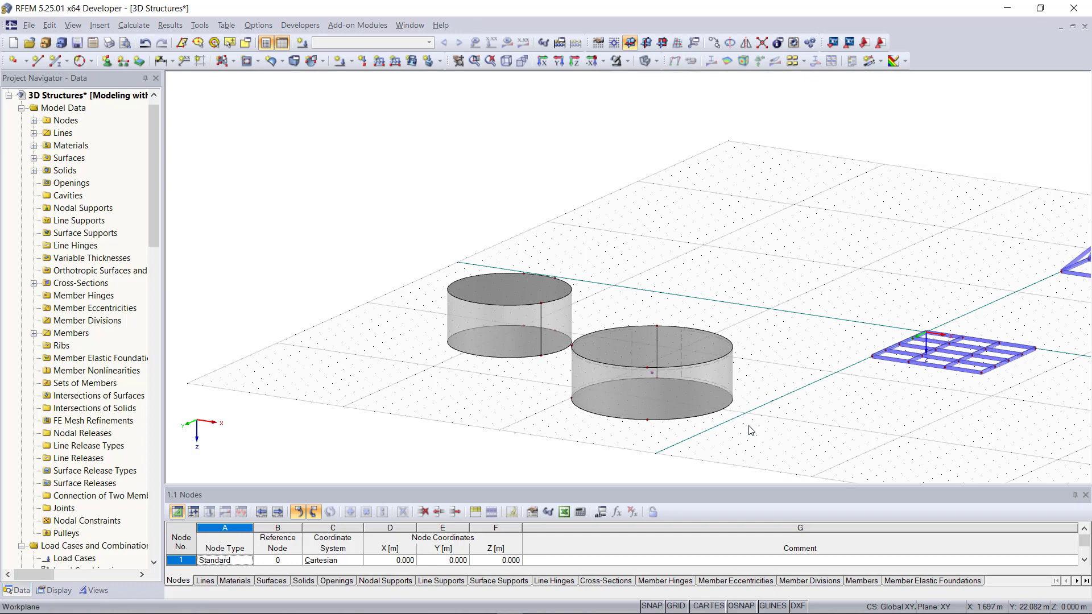
{"action": "scroll", "coordinate": [786, 414], "scroll_direction": "down", "scroll_amount": 2}
{"action": "scroll", "coordinate": [1001, 442], "scroll_direction": "up", "scroll_amount": 5}
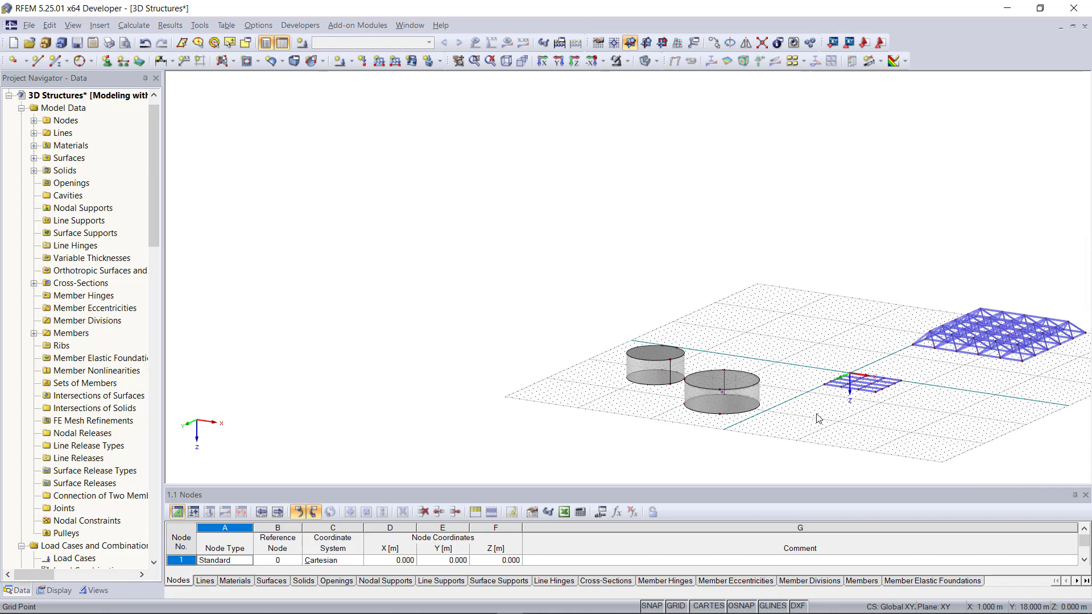
{"action": "scroll", "coordinate": [1013, 440], "scroll_direction": "up", "scroll_amount": 3}
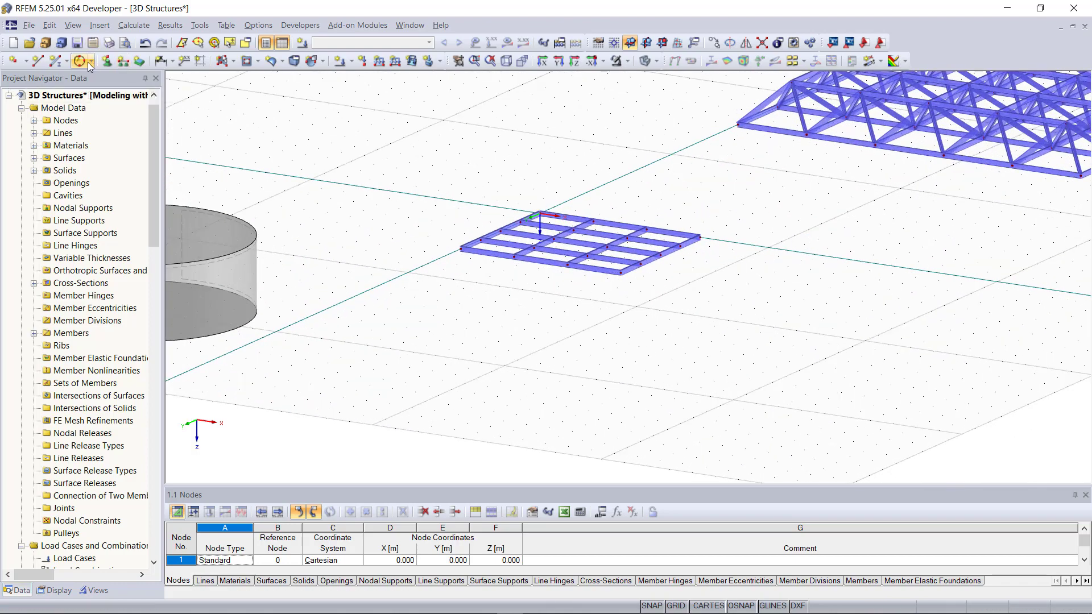
{"action": "left_click", "coordinate": [89, 61]}
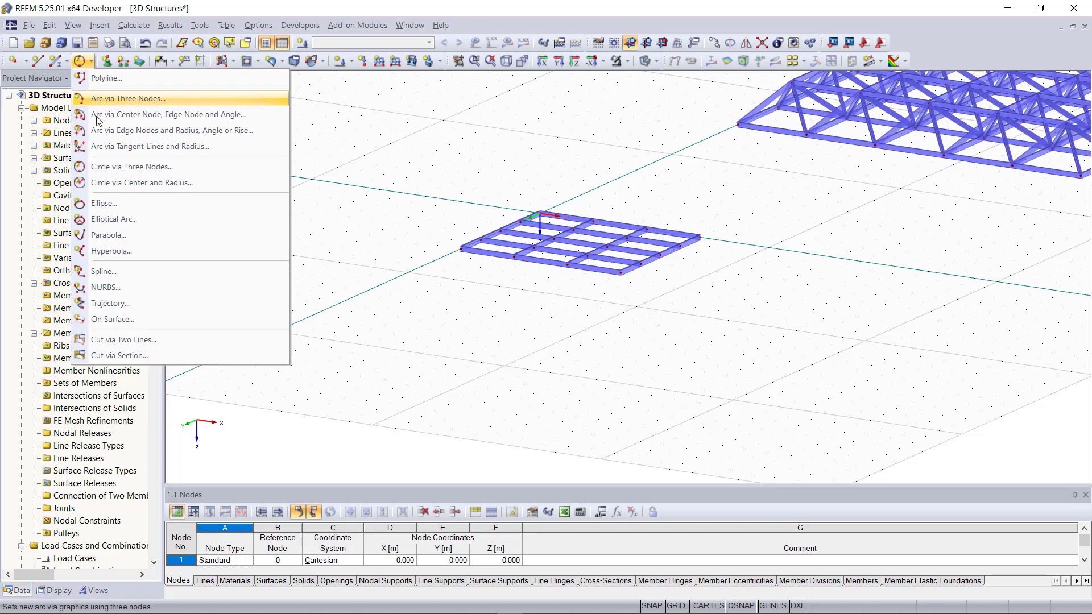
{"action": "left_click", "coordinate": [135, 182]}
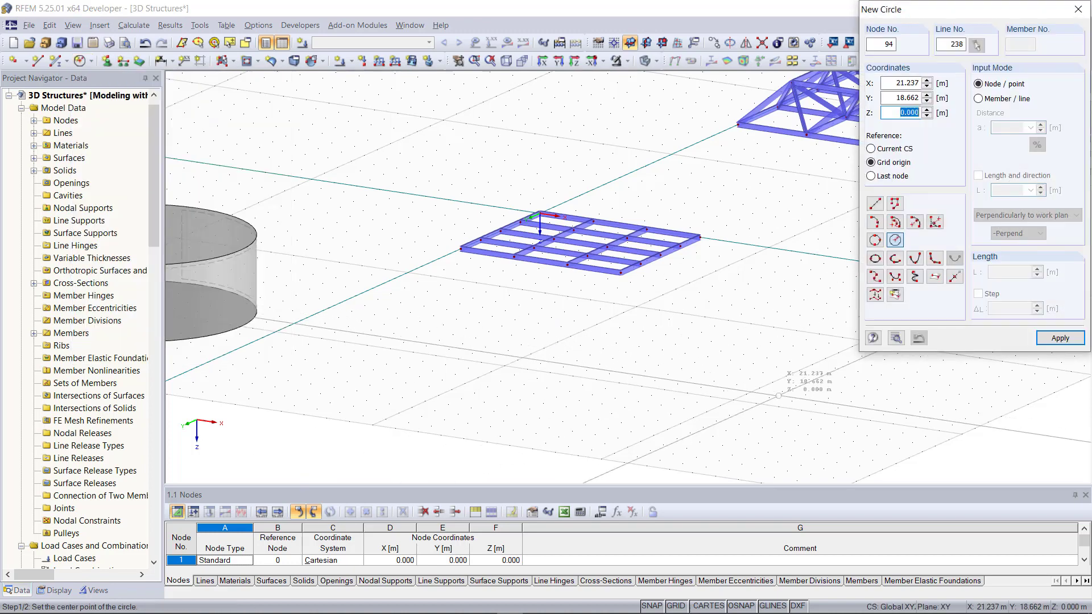
{"action": "left_click", "coordinate": [733, 400]}
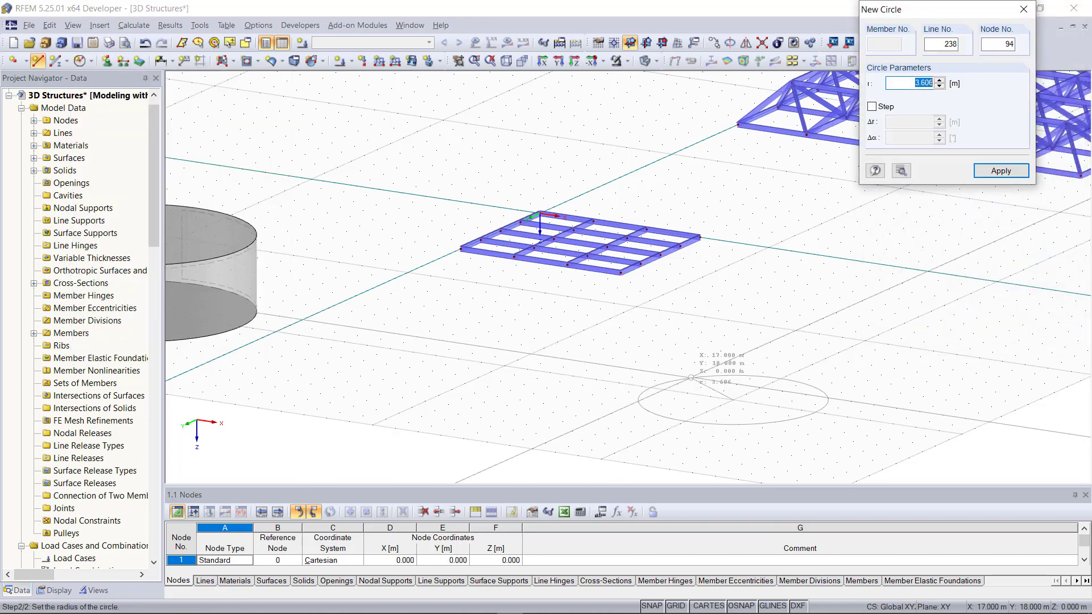
{"action": "left_click", "coordinate": [664, 390]}
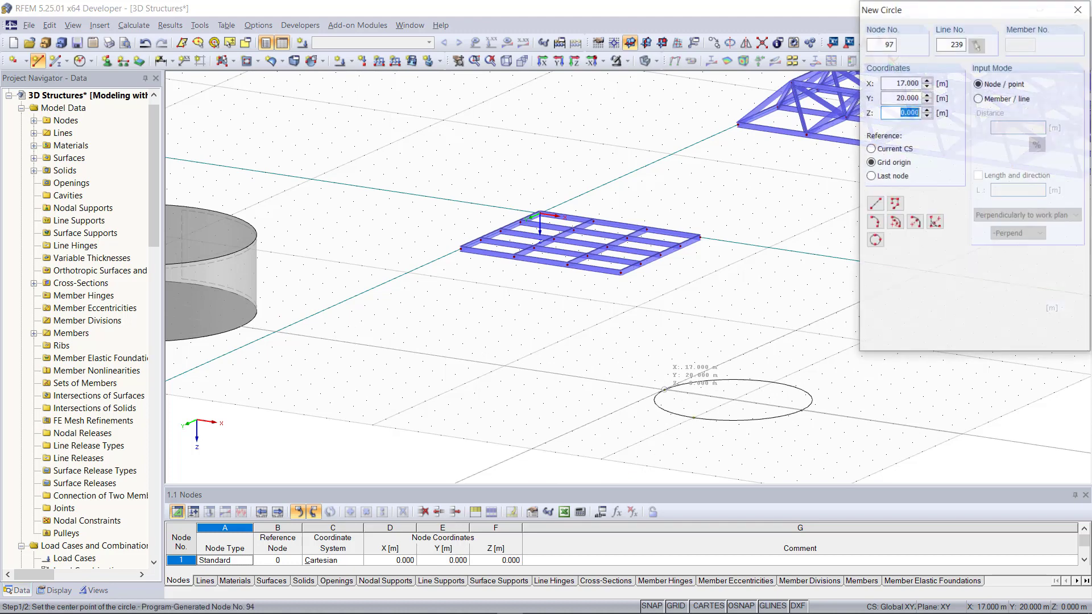
{"action": "key", "text": "Escape"}
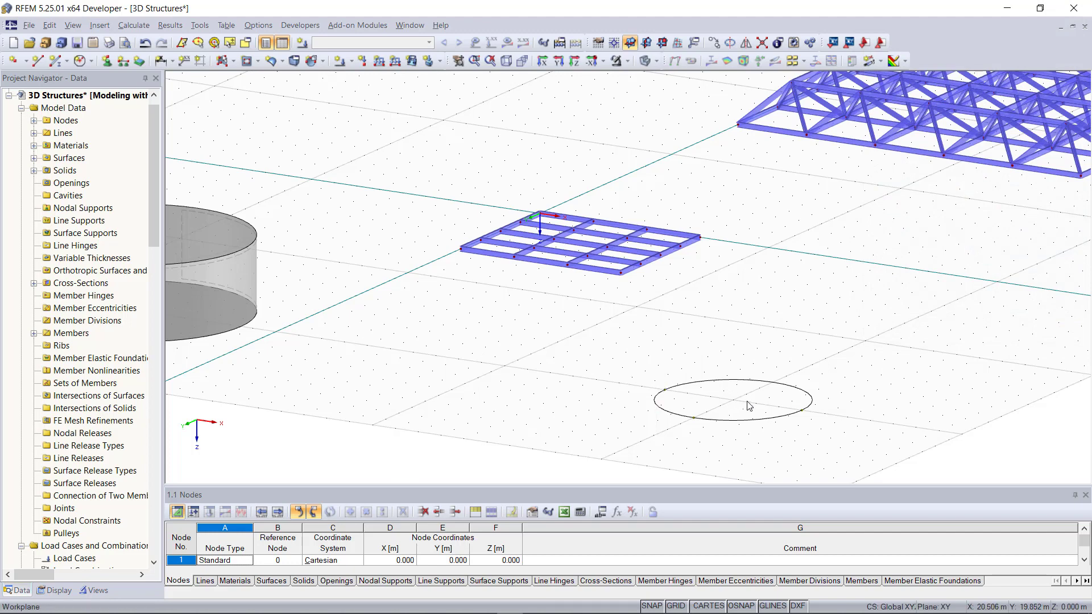
Draw a 3 m line perpendicular to the work plane in the -Perpend direction from the new circle's centre.
{"action": "left_click", "coordinate": [37, 61]}
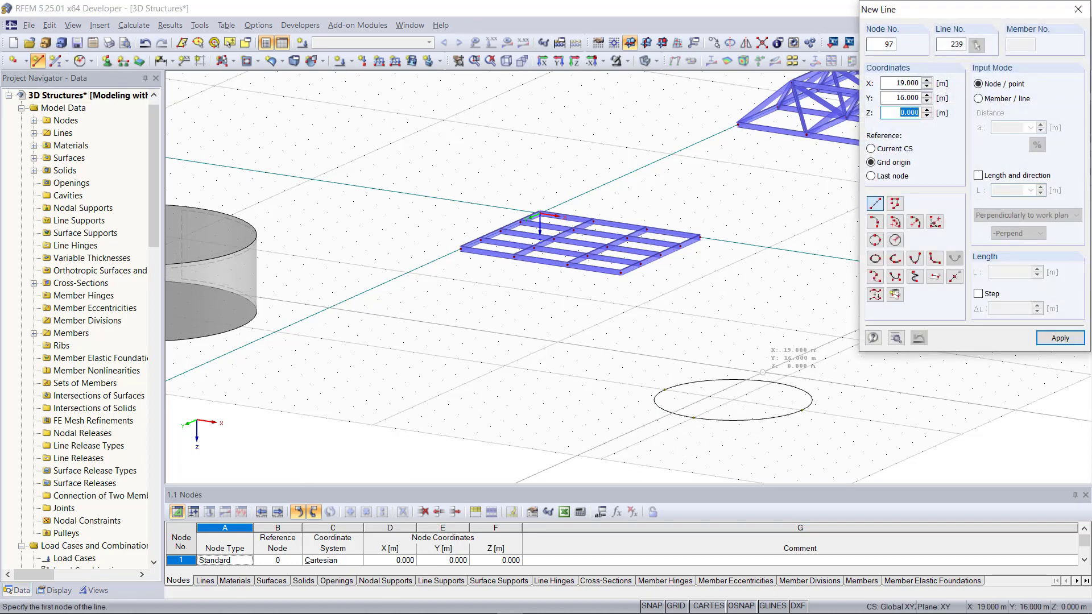
{"action": "left_click", "coordinate": [978, 177]}
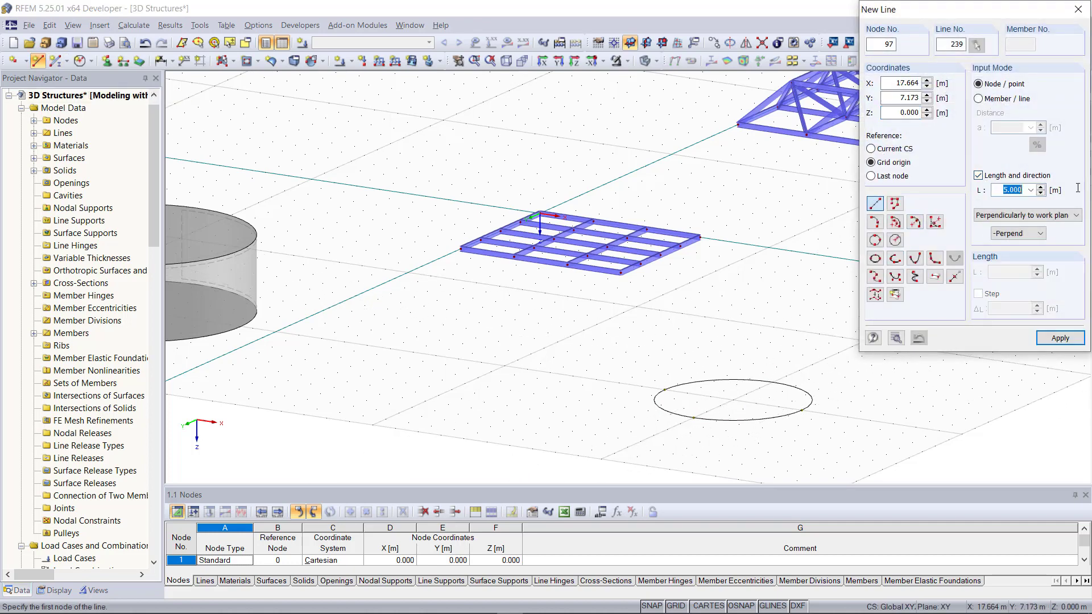
{"action": "type", "text": "3"}
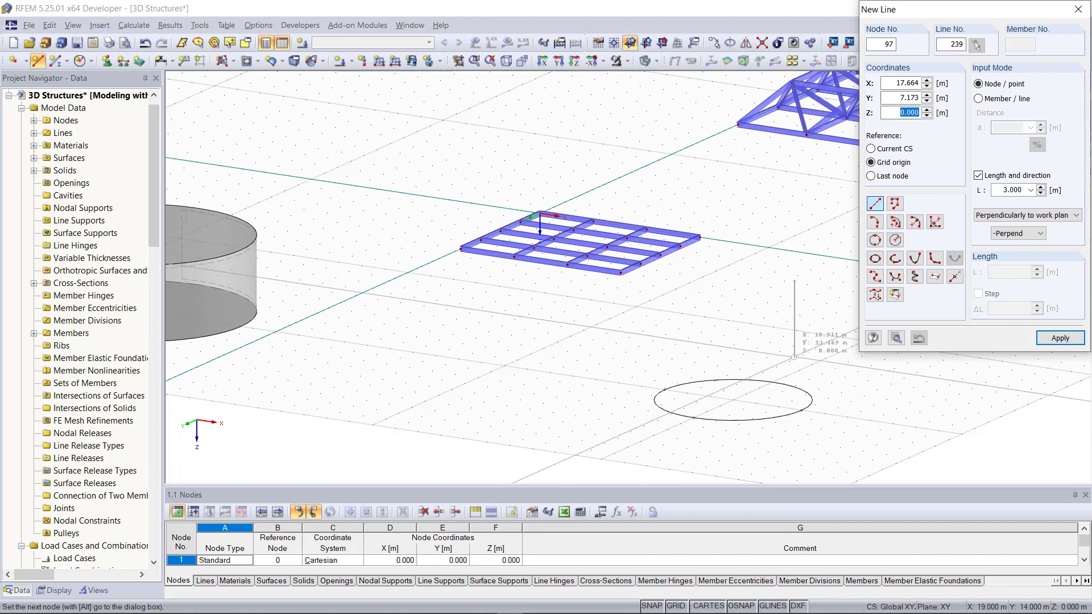
{"action": "left_click", "coordinate": [733, 400]}
{"action": "left_click", "coordinate": [733, 400]}
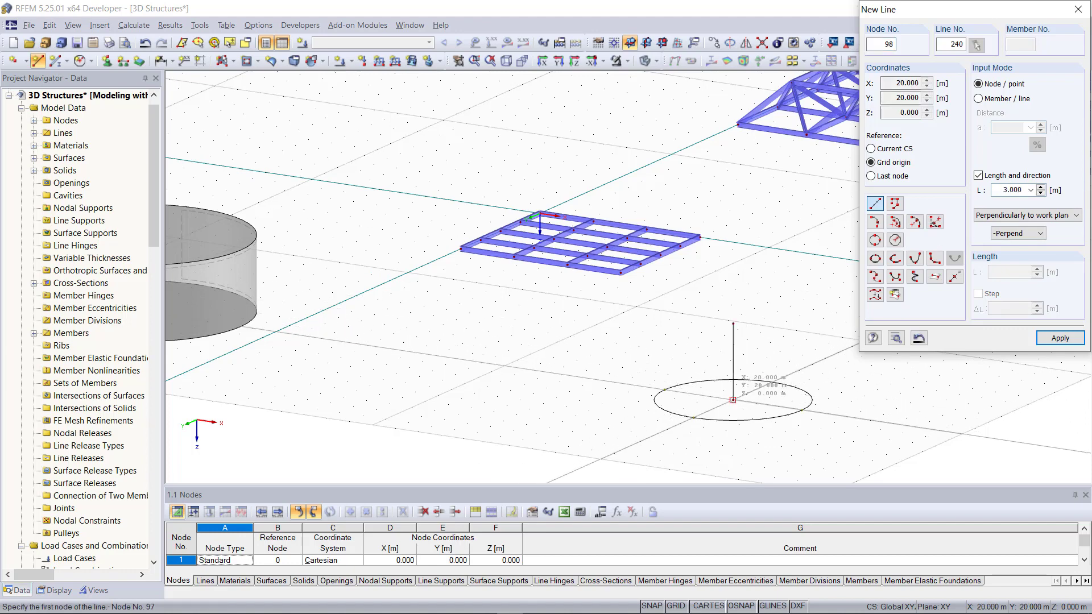
Turn off the fixed length and direction, and draw a sloping line from the vertical line's upper end to the node on the circle.
{"action": "left_click", "coordinate": [979, 176]}
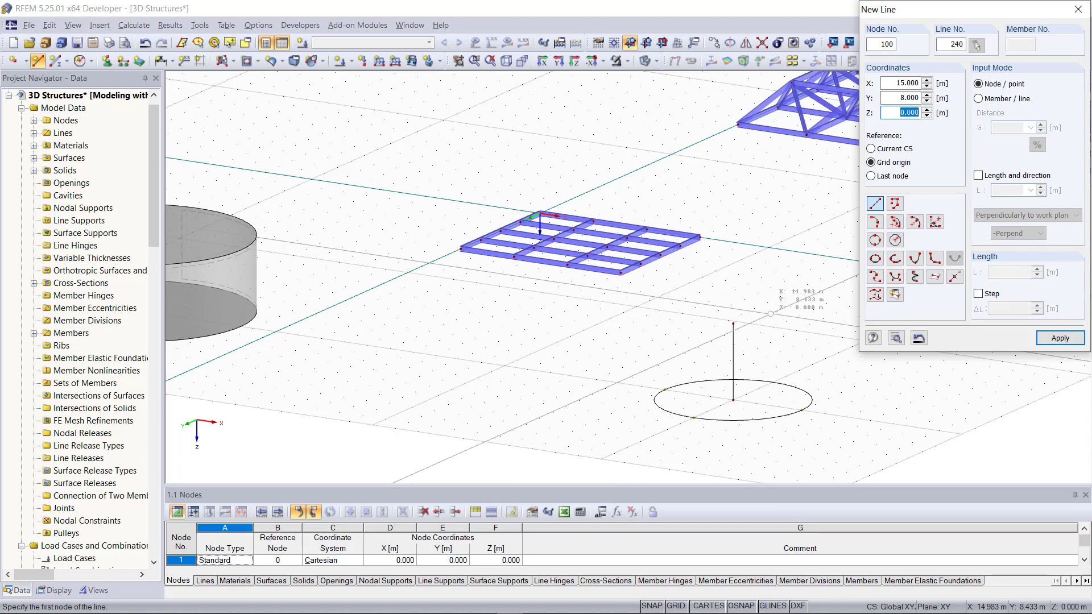
{"action": "left_click", "coordinate": [733, 324]}
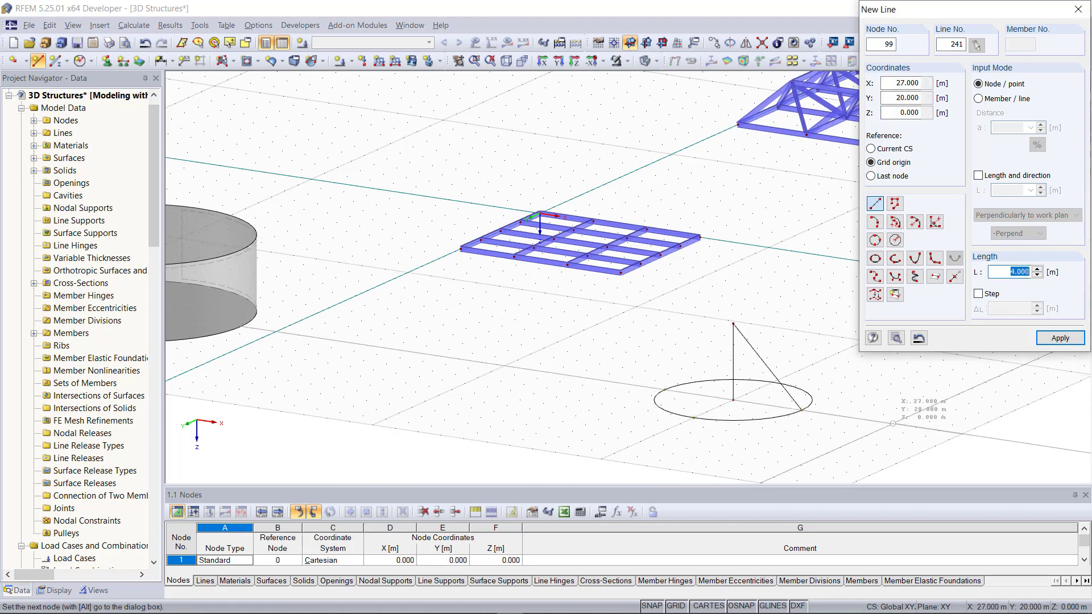
{"action": "left_click", "coordinate": [801, 411]}
{"action": "key", "text": "Escape"}
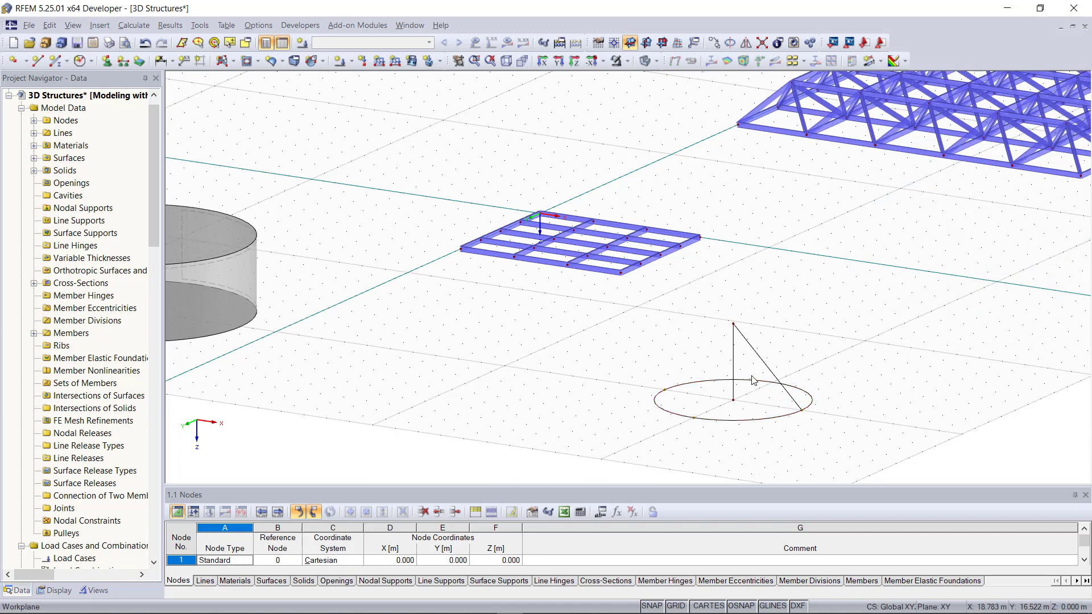
Define a rotated Concrete C30/37 surface, 180 mm thick, rotated 360° about the axis from X 20, Y 20, Z -3 m to Z 0 m.
{"action": "left_click", "coordinate": [276, 61]}
{"action": "left_click", "coordinate": [312, 121]}
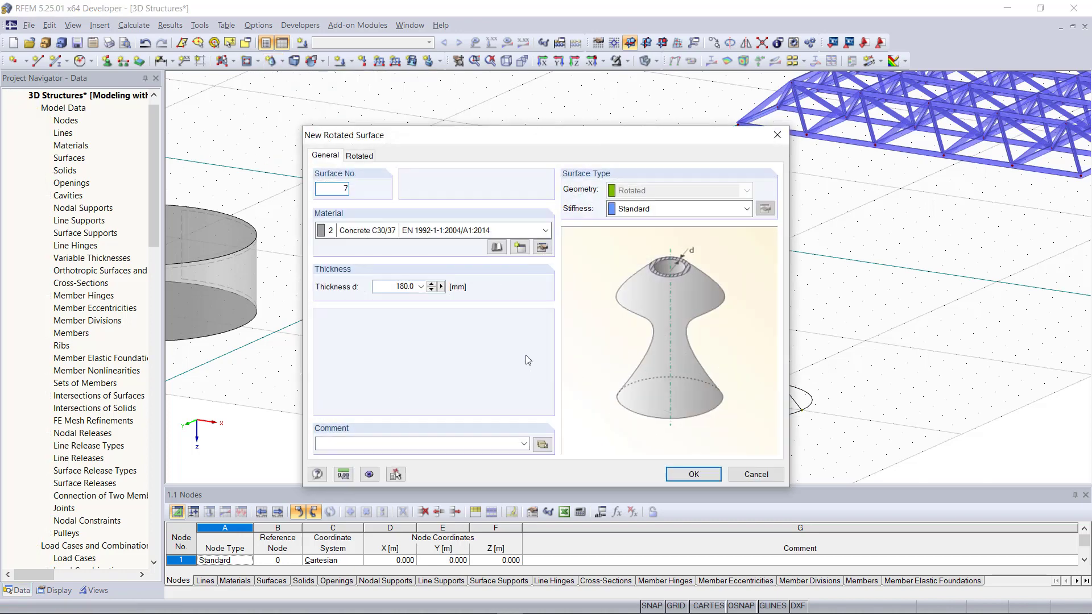
{"action": "left_click_drag", "start_coordinate": [499, 140], "coordinate": [545, 113]}
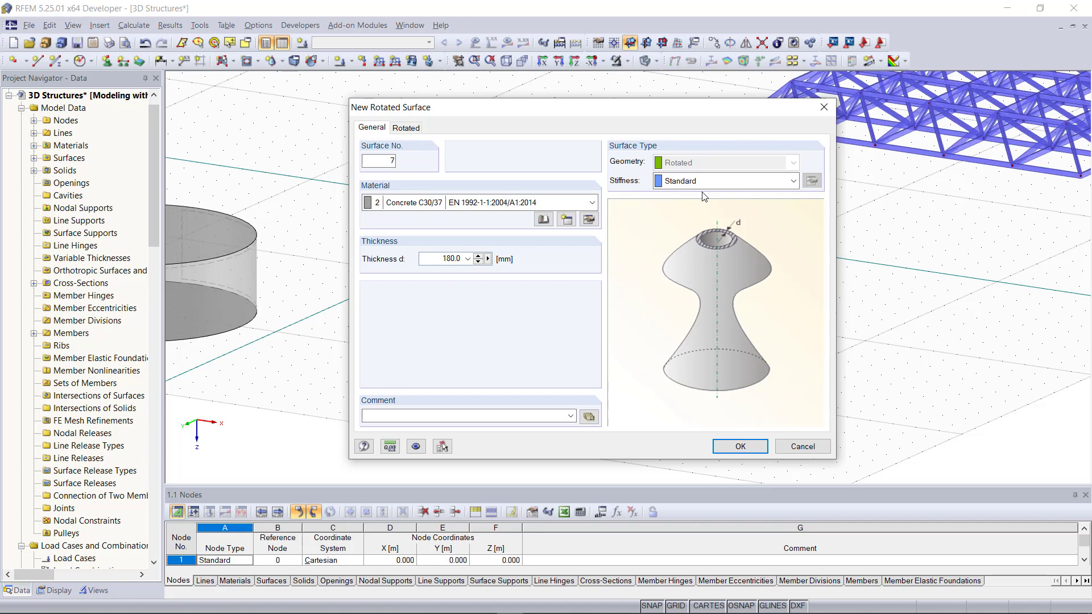
{"action": "left_click", "coordinate": [406, 127]}
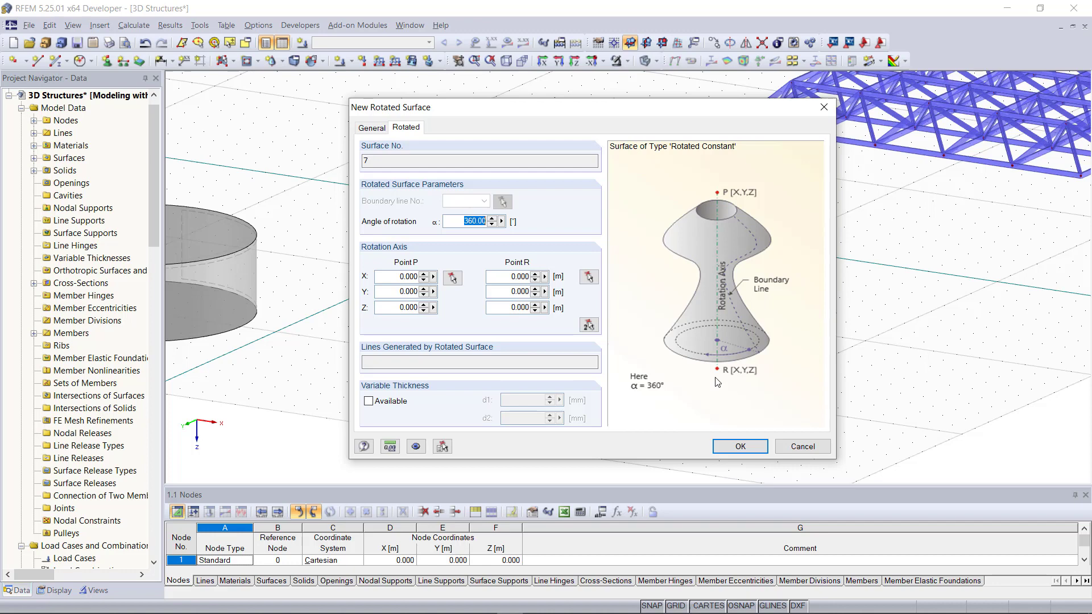
{"action": "left_click", "coordinate": [453, 277]}
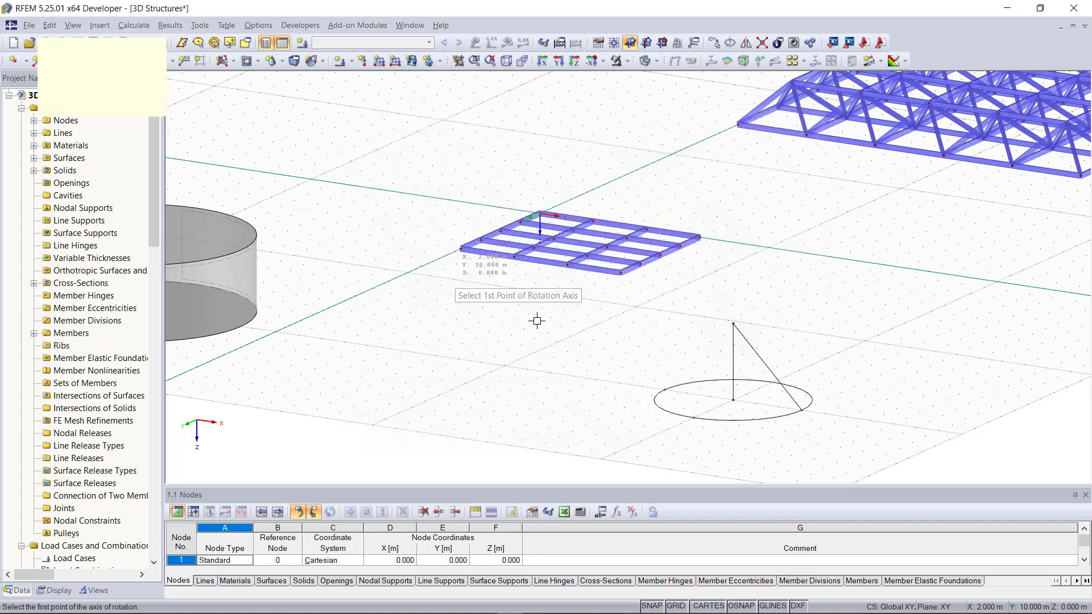
{"action": "left_click", "coordinate": [734, 324]}
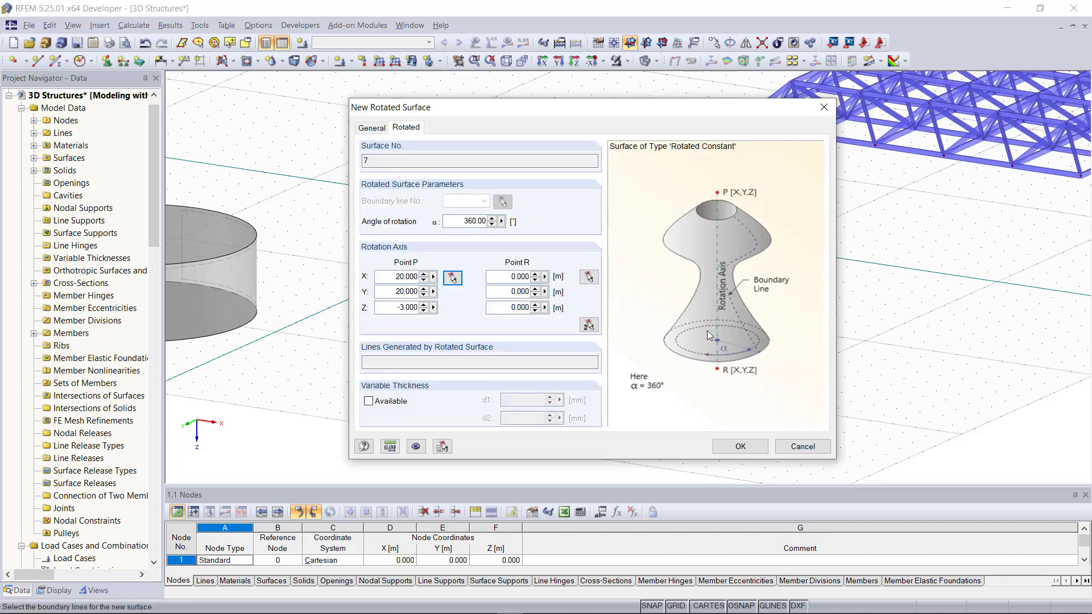
{"action": "left_click", "coordinate": [588, 277]}
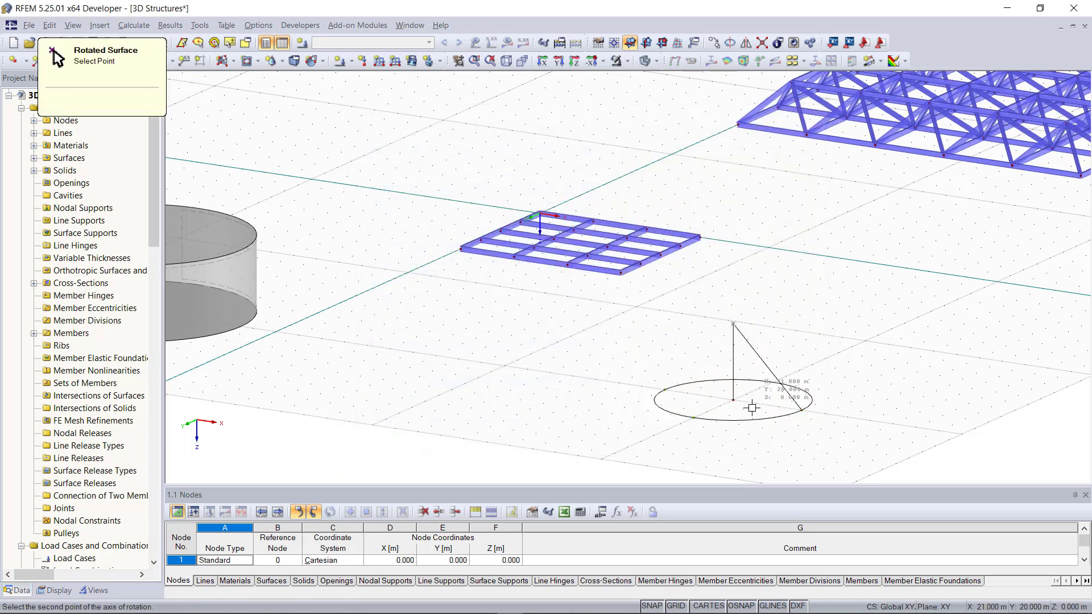
{"action": "left_click", "coordinate": [732, 402]}
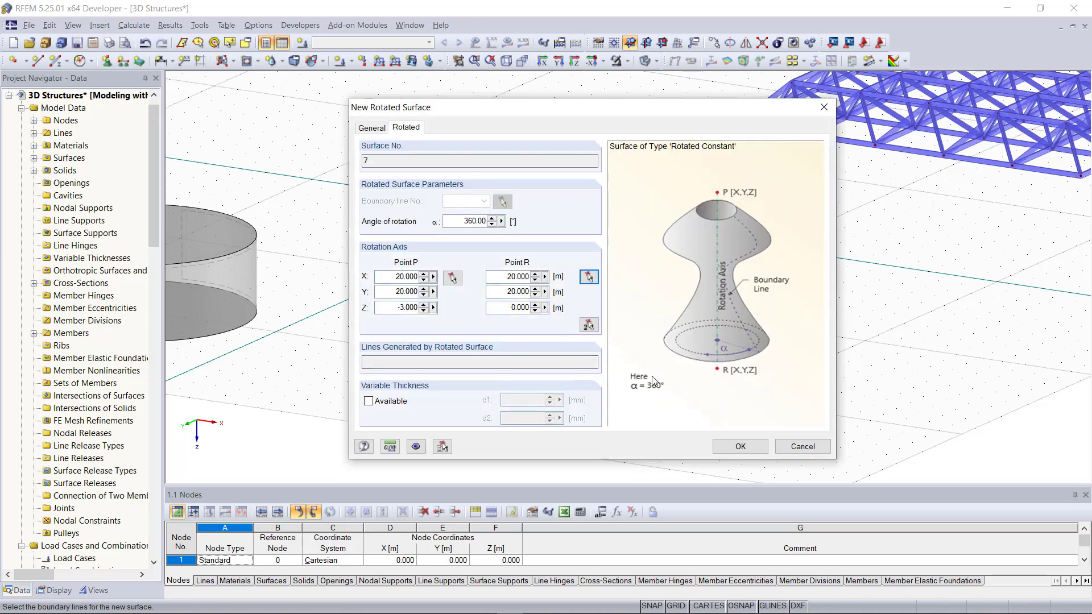
Generate the cone by using the sloping line as the rotated surface's boundary line.
{"action": "left_click", "coordinate": [737, 447]}
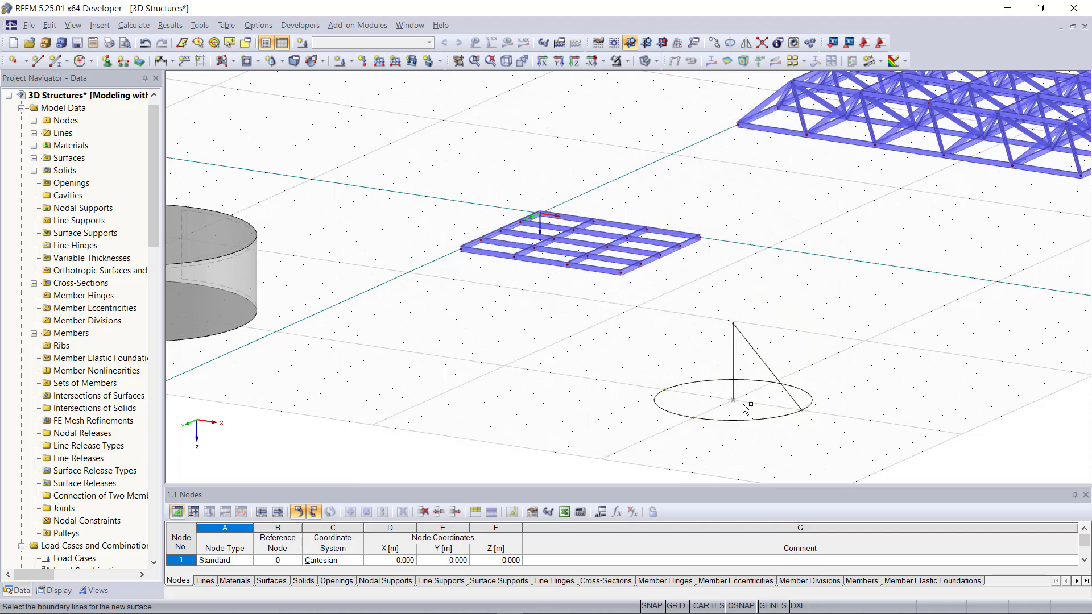
{"action": "left_click", "coordinate": [771, 372]}
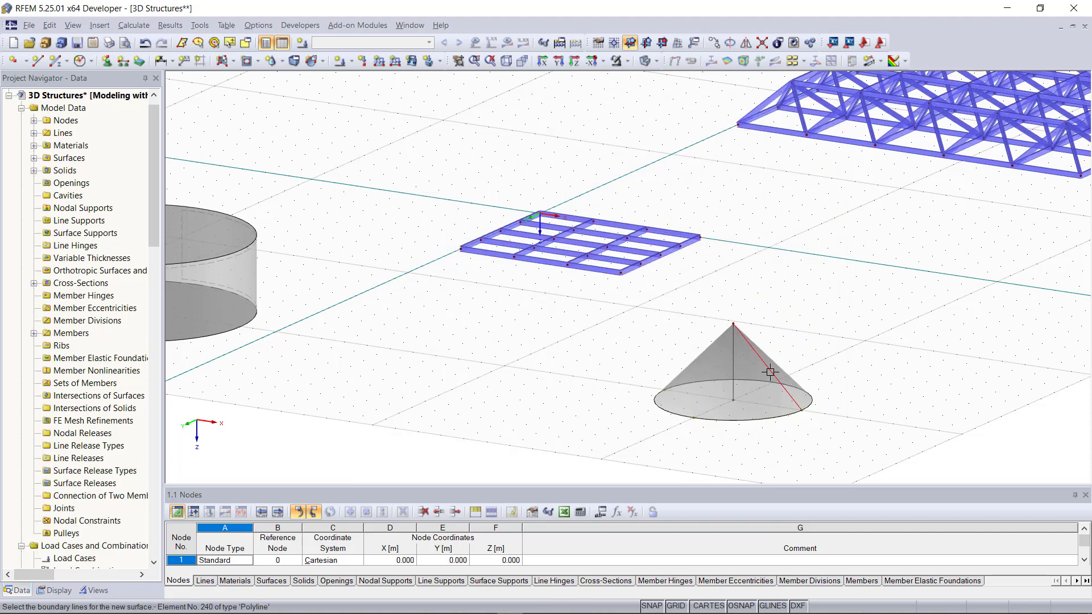
{"action": "key", "text": "Escape"}
Set up a new beam member with a new Rectangle 400/400 cross-section in Concrete C30/37.
{"action": "scroll", "coordinate": [763, 461], "scroll_direction": "up", "scroll_amount": 2}
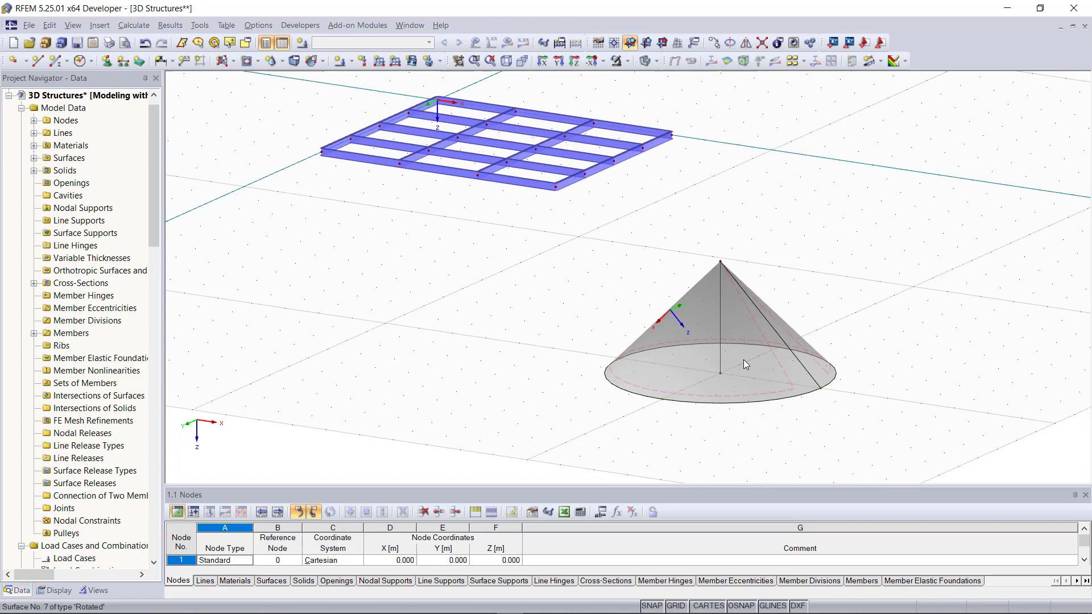
{"action": "scroll", "coordinate": [775, 376], "scroll_direction": "down", "scroll_amount": 1}
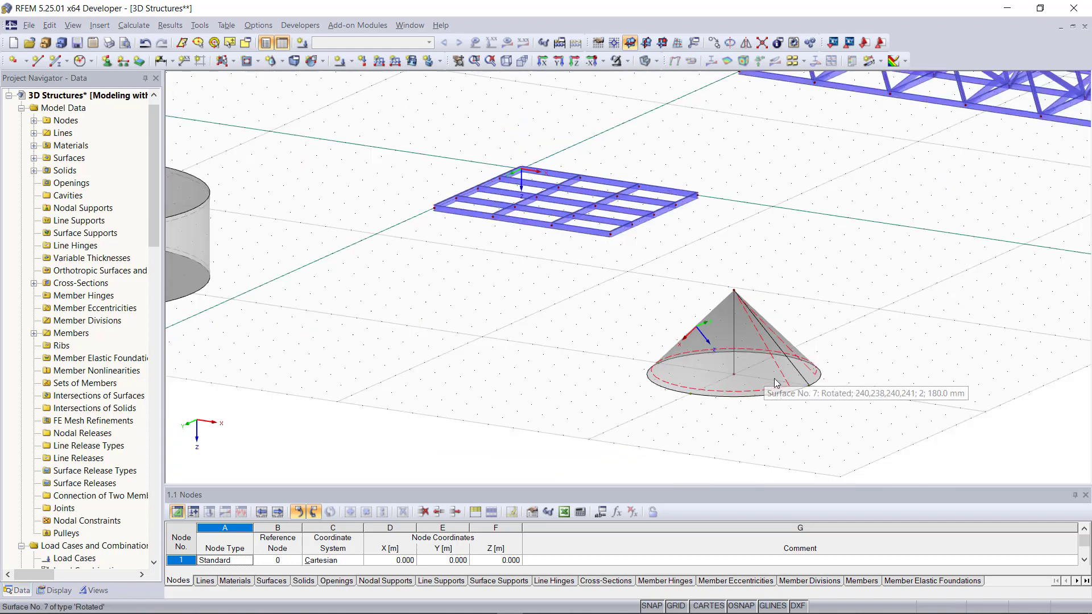
{"action": "scroll", "coordinate": [795, 461], "scroll_direction": "down", "scroll_amount": 2}
{"action": "scroll", "coordinate": [548, 245], "scroll_direction": "up", "scroll_amount": 3}
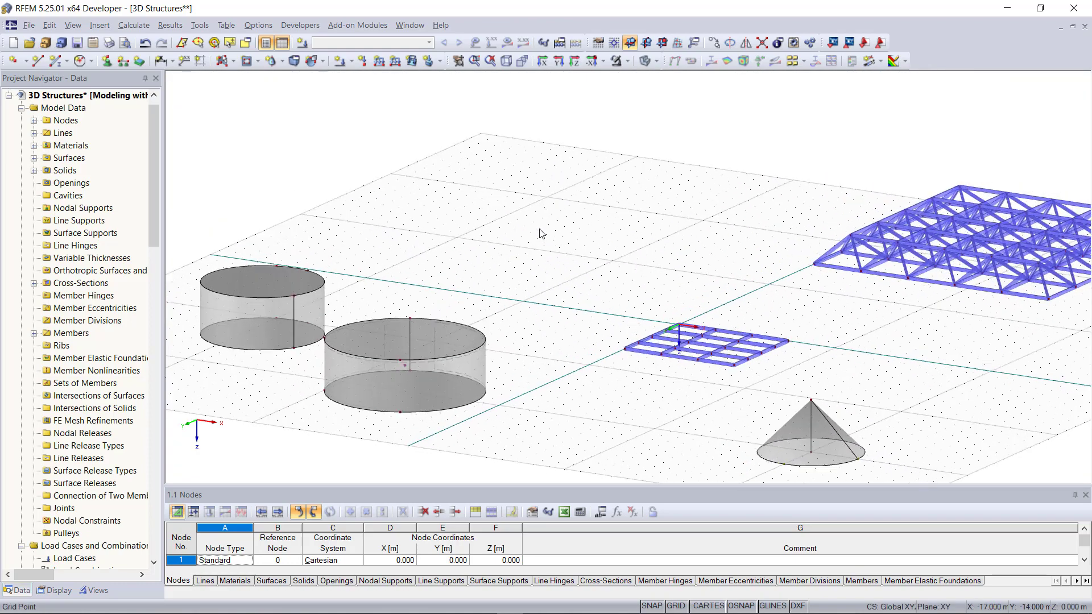
{"action": "scroll", "coordinate": [547, 246], "scroll_direction": "up", "scroll_amount": 1}
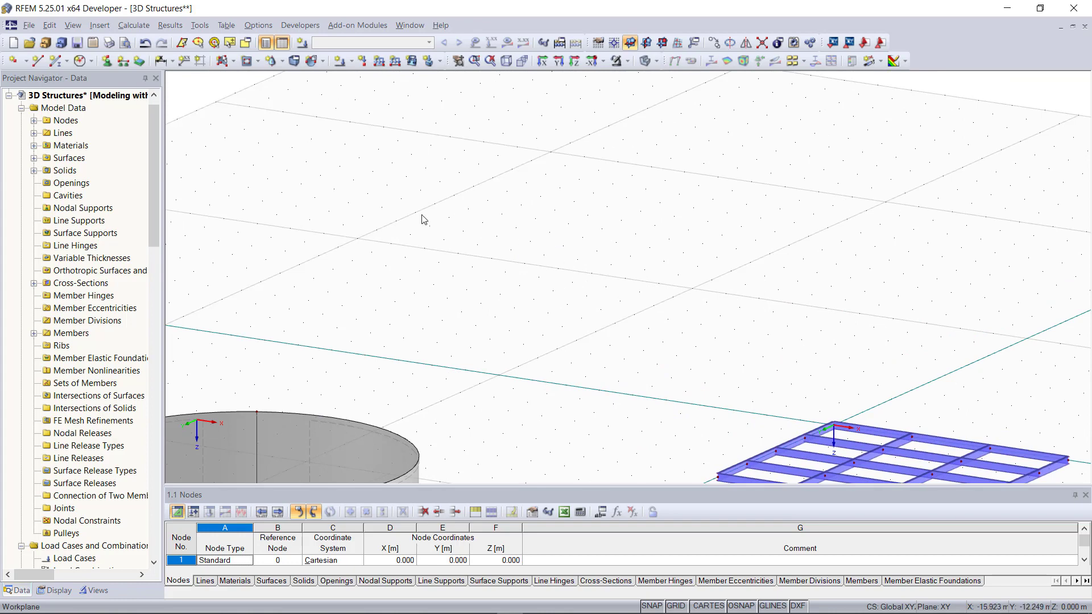
{"action": "left_click", "coordinate": [54, 63]}
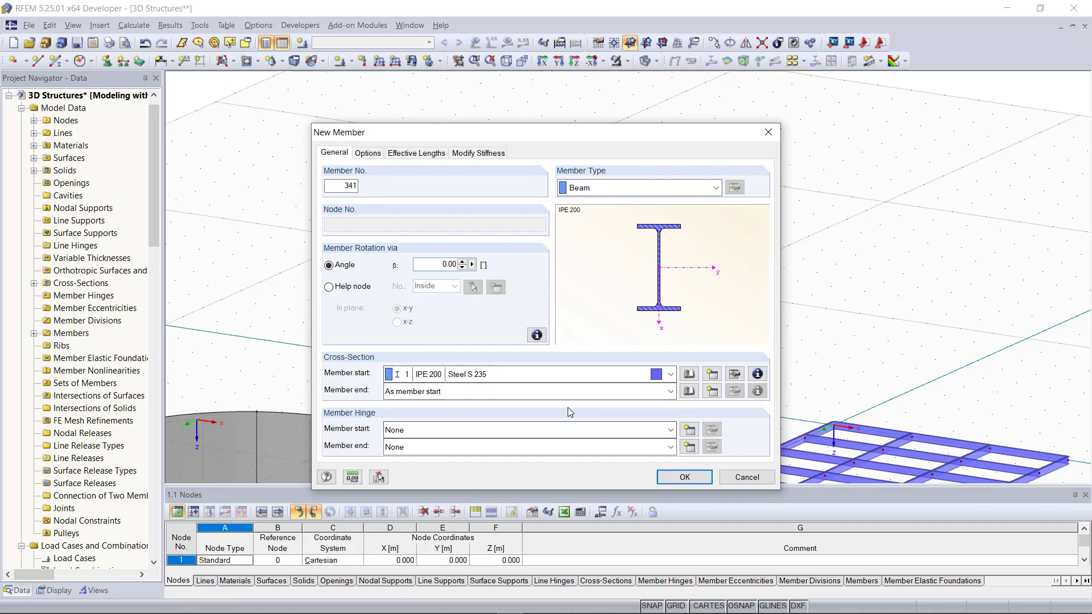
{"action": "left_click", "coordinate": [713, 374]}
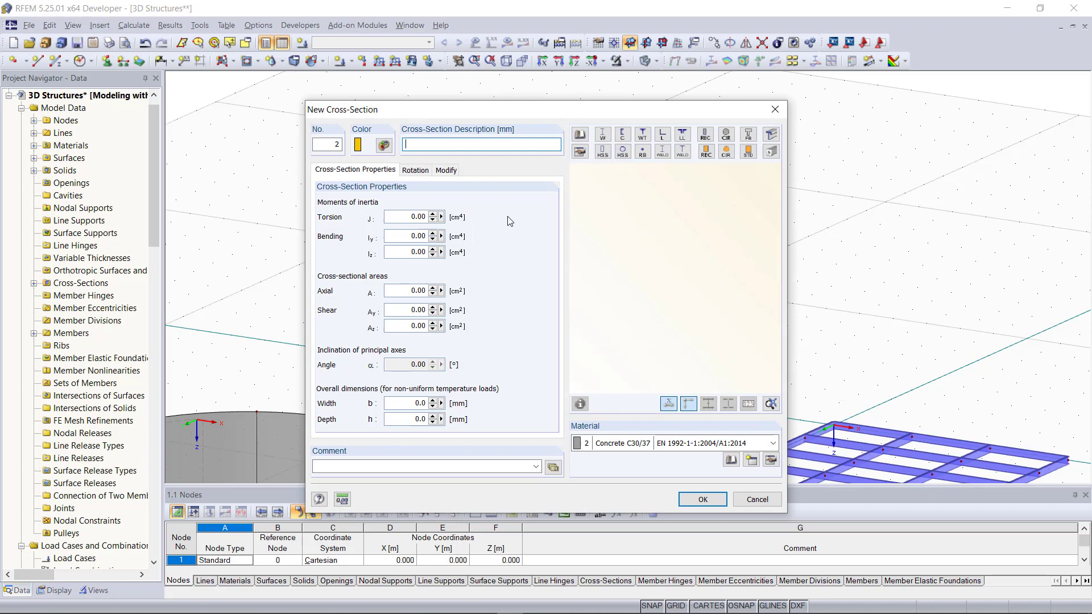
{"action": "type", "text": "Rectangle 400/400"}
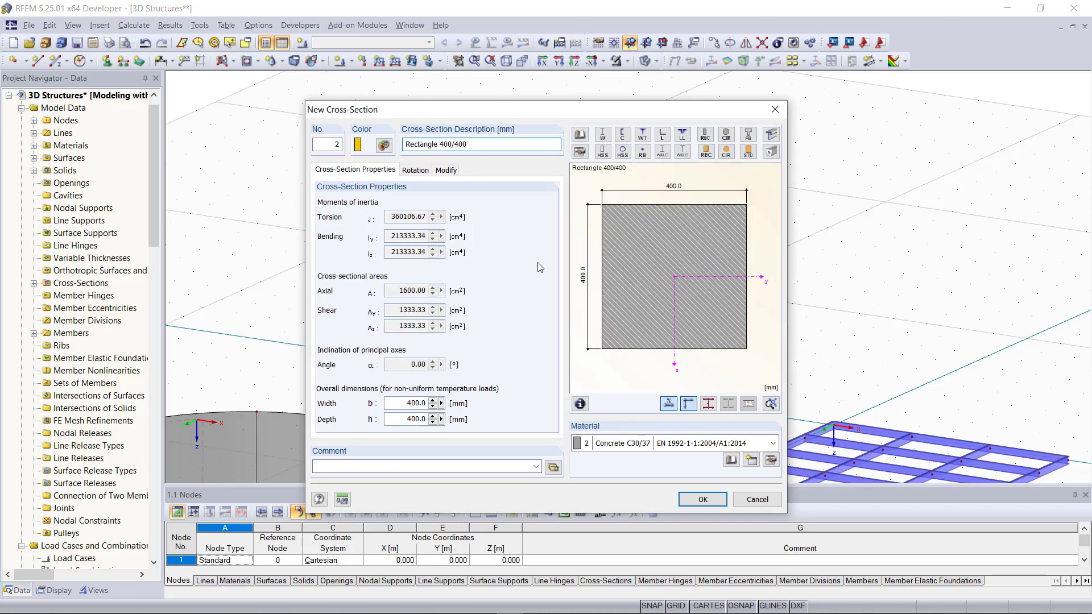
{"action": "left_click", "coordinate": [703, 500]}
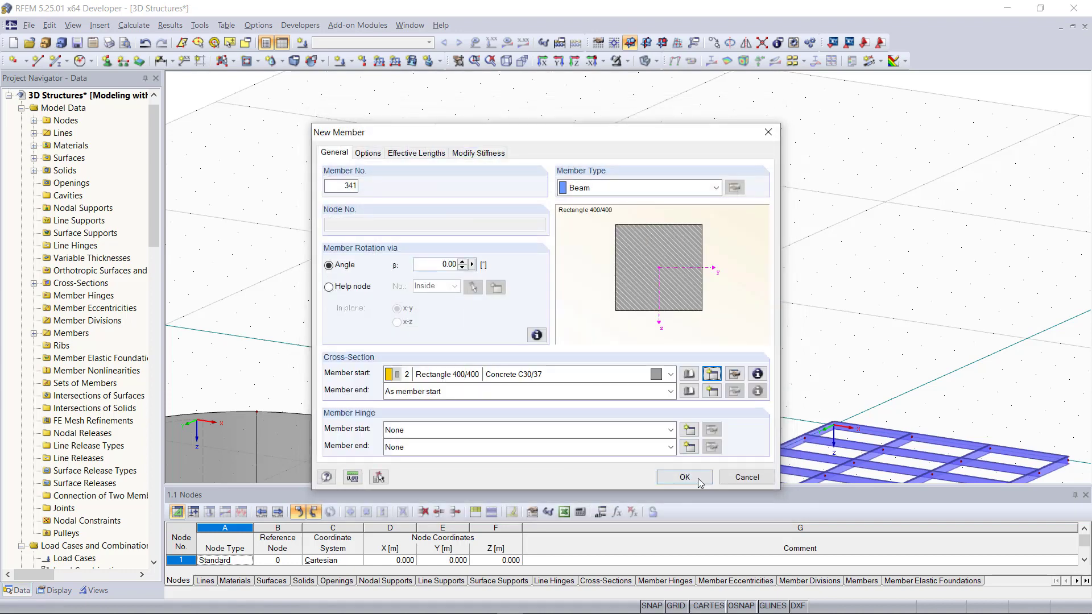
{"action": "left_click", "coordinate": [698, 479]}
Place a 5 m column perpendicular to the work plane at X -20, Y -20 m.
{"action": "left_click", "coordinate": [627, 290]}
{"action": "left_click", "coordinate": [979, 175]}
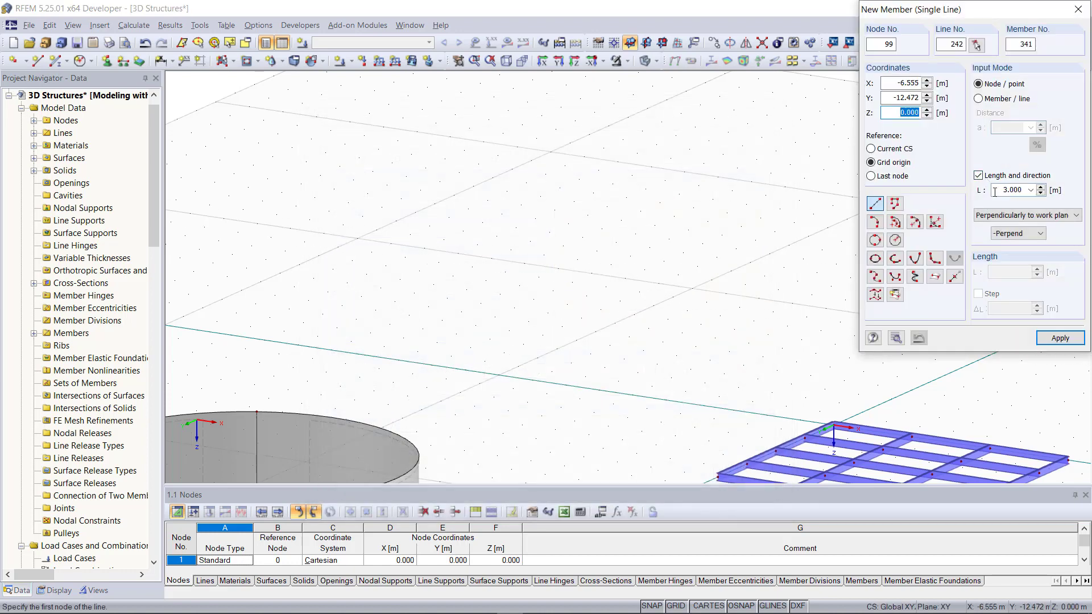
{"action": "left_click", "coordinate": [1015, 189]}
{"action": "key", "text": "BackSpace"}
{"action": "type", "text": "5"}
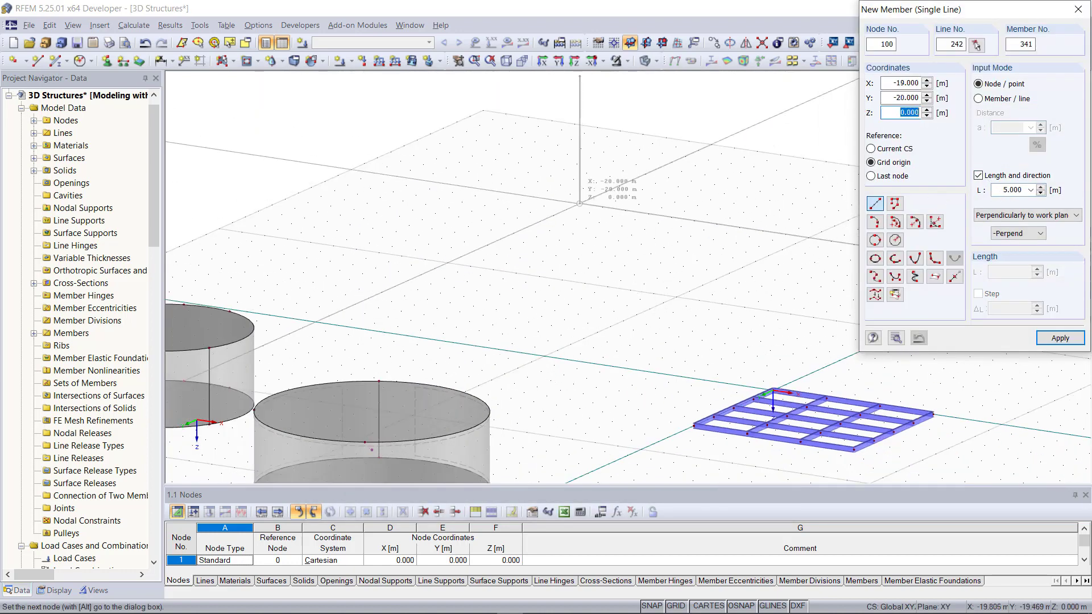
{"action": "left_click", "coordinate": [580, 203]}
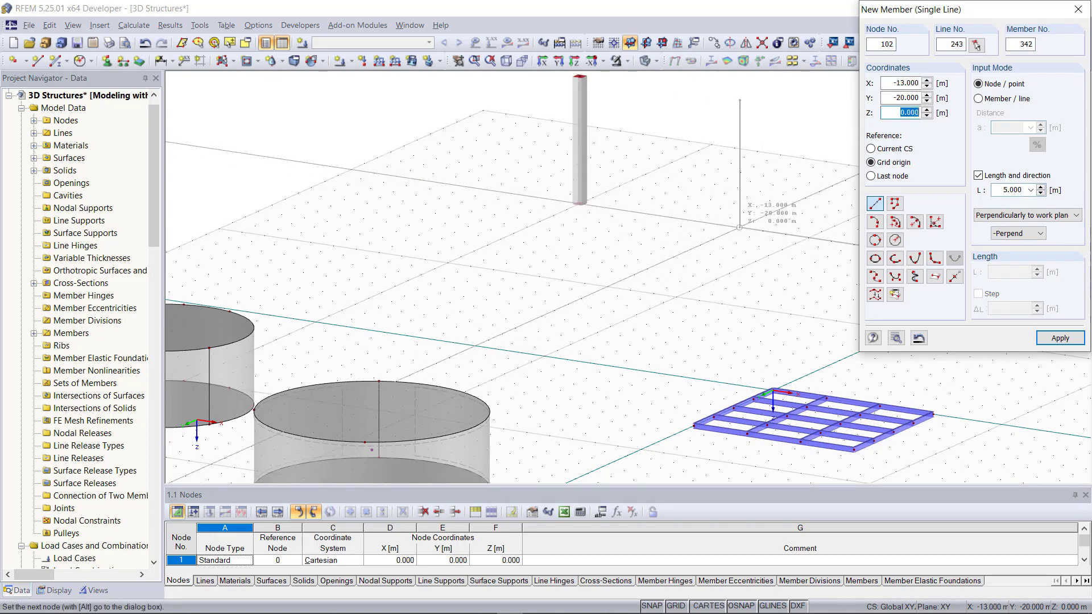
Place two more 5 m columns perpendicular to the work plane at X -13, Y -20 m and X -16, Y -10 m.
{"action": "left_click", "coordinate": [739, 227]}
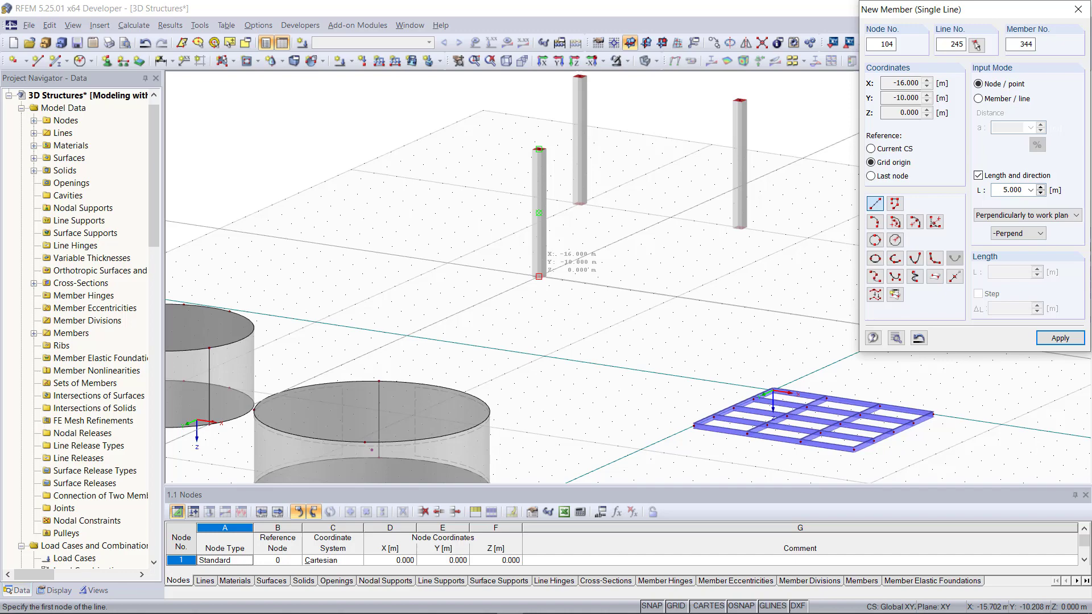
{"action": "key", "text": "Escape"}
{"action": "scroll", "coordinate": [538, 277], "scroll_direction": "down", "scroll_amount": 3}
{"action": "scroll", "coordinate": [381, 145], "scroll_direction": "up", "scroll_amount": 4}
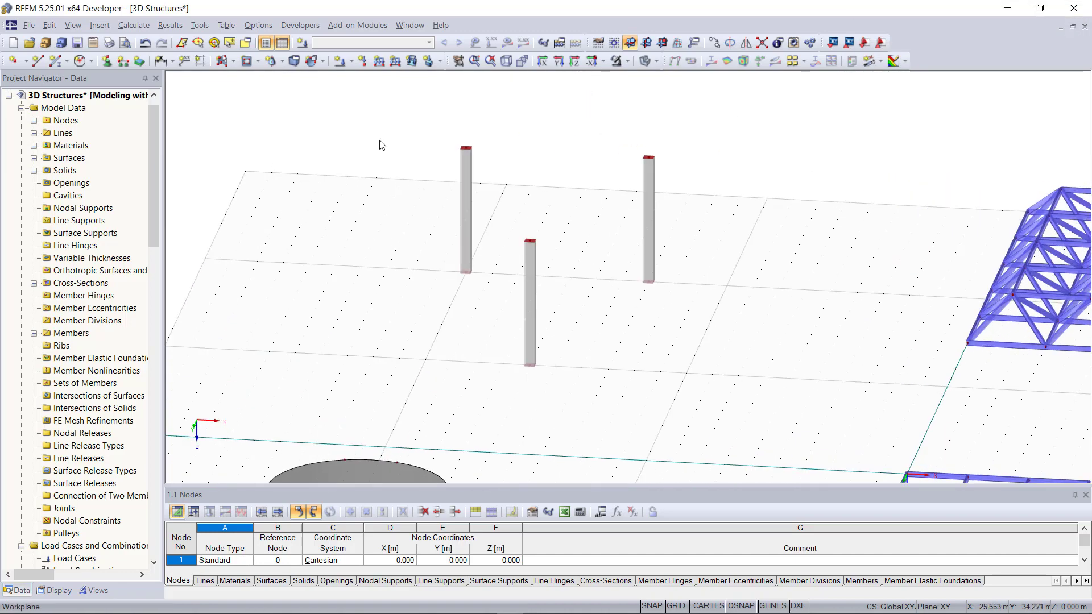
Draw three lines connecting the top nodes of the three columns into a closed triangle.
{"action": "scroll", "coordinate": [381, 145], "scroll_direction": "up", "scroll_amount": 2}
{"action": "left_click", "coordinate": [38, 61]}
{"action": "left_click", "coordinate": [484, 150]}
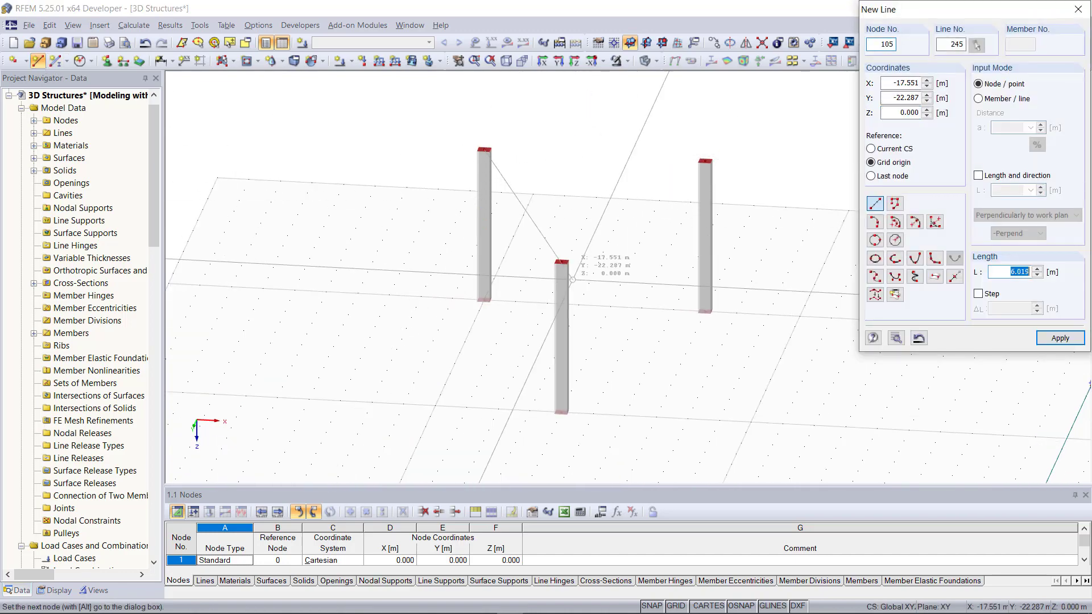
{"action": "left_click", "coordinate": [561, 262]}
{"action": "left_click", "coordinate": [705, 162]}
{"action": "left_click", "coordinate": [484, 150]}
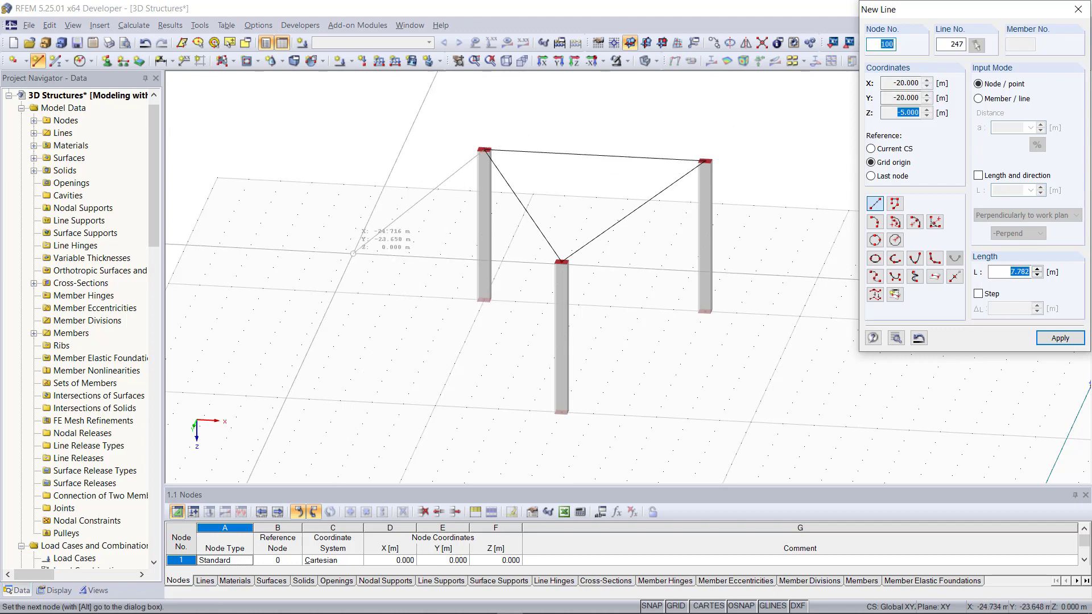
{"action": "scroll", "coordinate": [569, 342], "scroll_direction": "down", "scroll_amount": 3}
{"action": "key", "text": "Escape"}
{"action": "scroll", "coordinate": [552, 340], "scroll_direction": "up", "scroll_amount": 3}
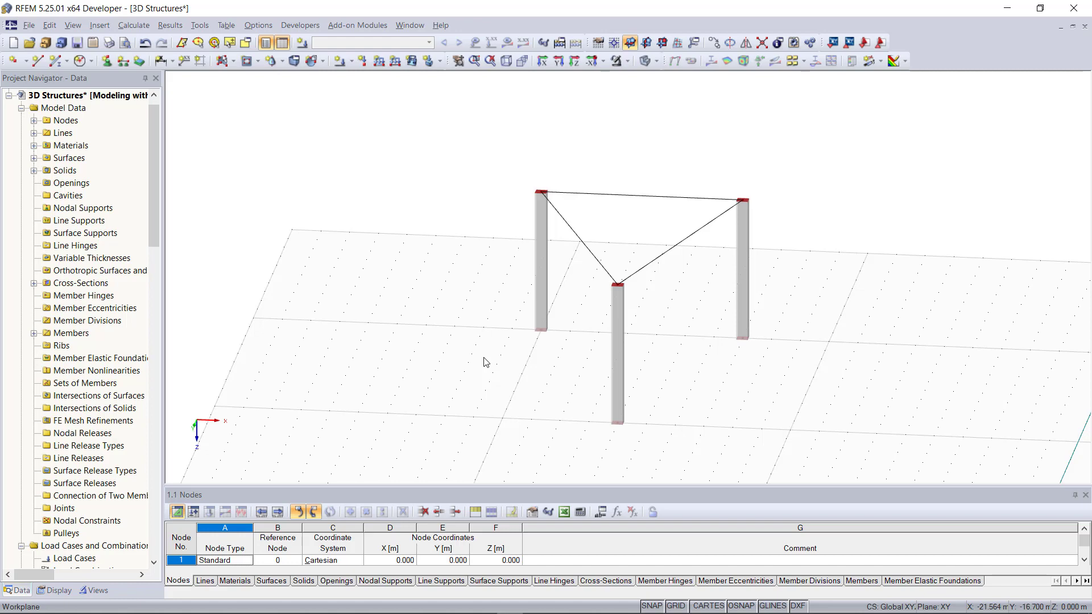
Set up a new quadrangle surface with Membrane - Orthotropic stiffness.
{"action": "left_click", "coordinate": [278, 61]}
{"action": "left_click", "coordinate": [321, 95]}
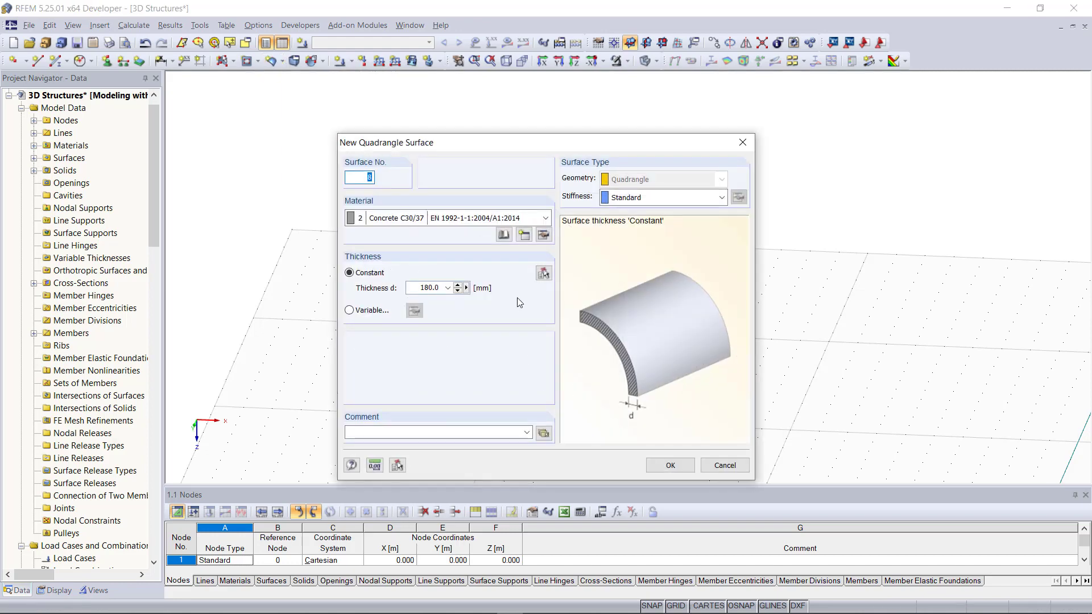
{"action": "left_click", "coordinate": [649, 202]}
{"action": "left_click", "coordinate": [671, 309]}
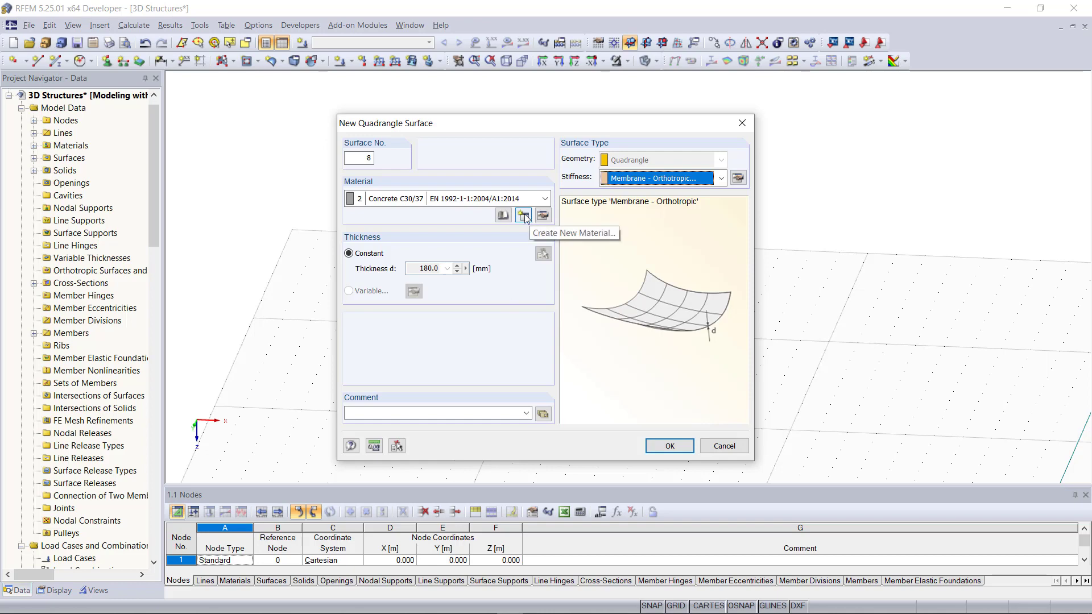
Create a new material for the surface with partial safety factor 1.00 and the Orthotropic Elastic 2D material model.
{"action": "left_click", "coordinate": [523, 216]}
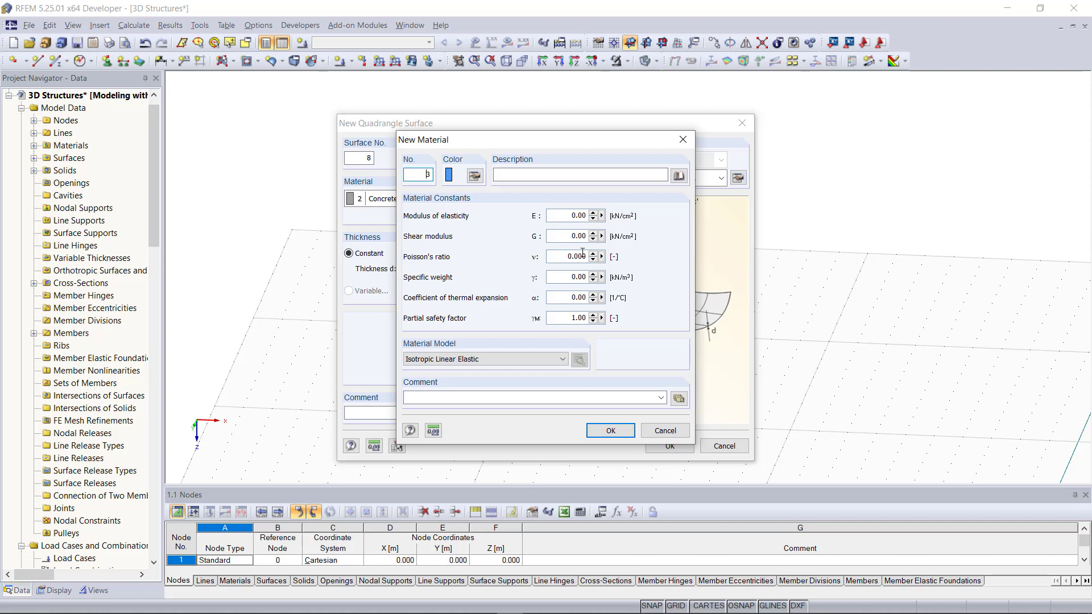
{"action": "double_click", "coordinate": [566, 277]}
{"action": "double_click", "coordinate": [579, 297]}
{"action": "double_click", "coordinate": [571, 316]}
{"action": "type", "text": "1"}
{"action": "left_click", "coordinate": [508, 366]}
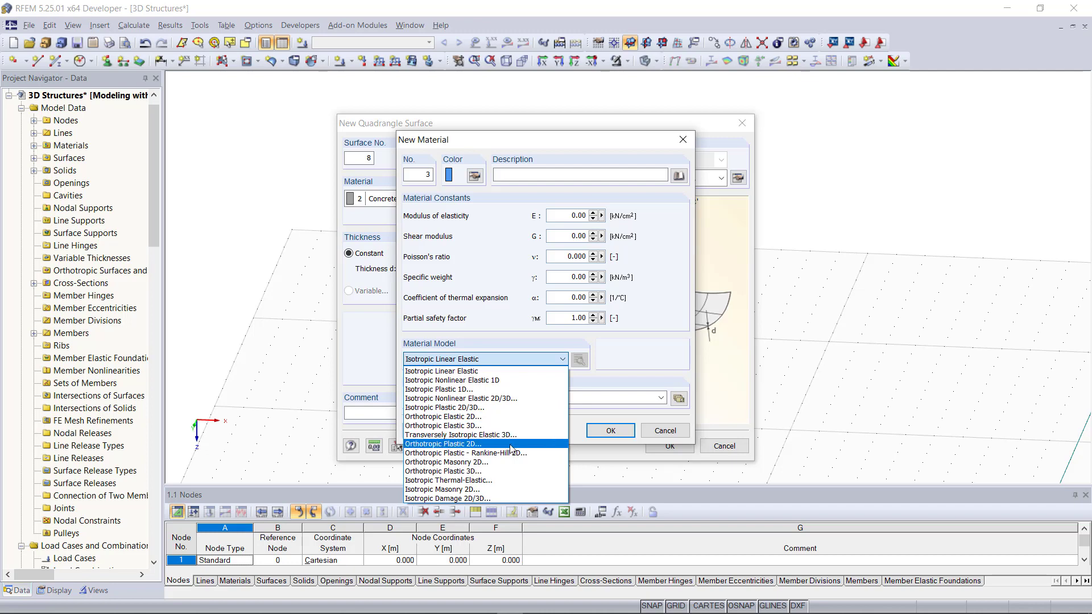
{"action": "left_click", "coordinate": [510, 416]}
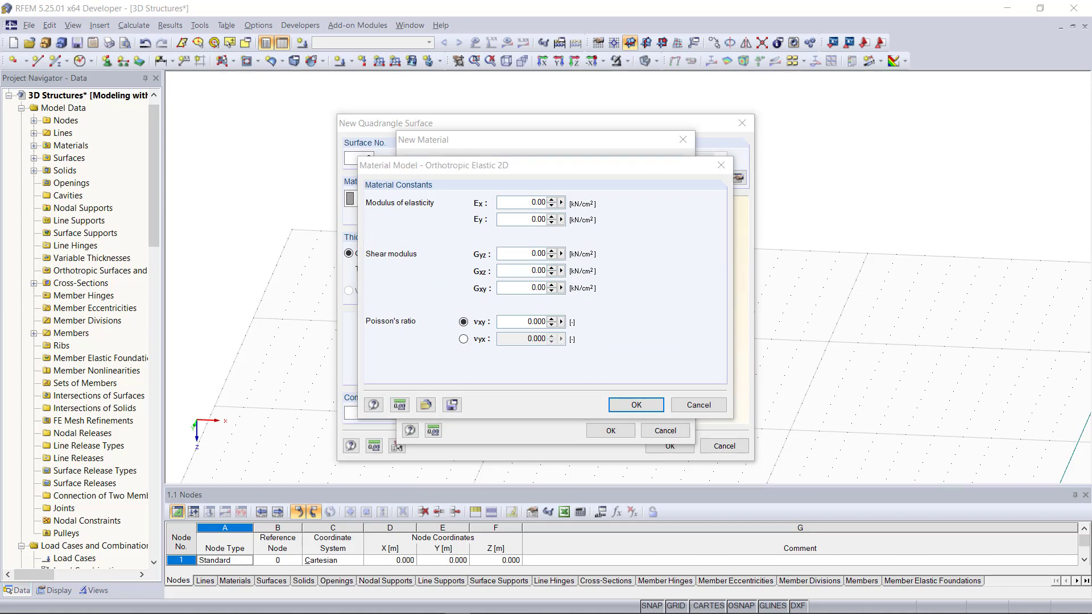
Set the moduli of elasticity Ex to 639696 and Ey to 580830 kN/cm², and the shear modulus Gyz to 1000 kN/cm².
{"action": "left_click_drag", "start_coordinate": [565, 209], "coordinate": [957, 311]}
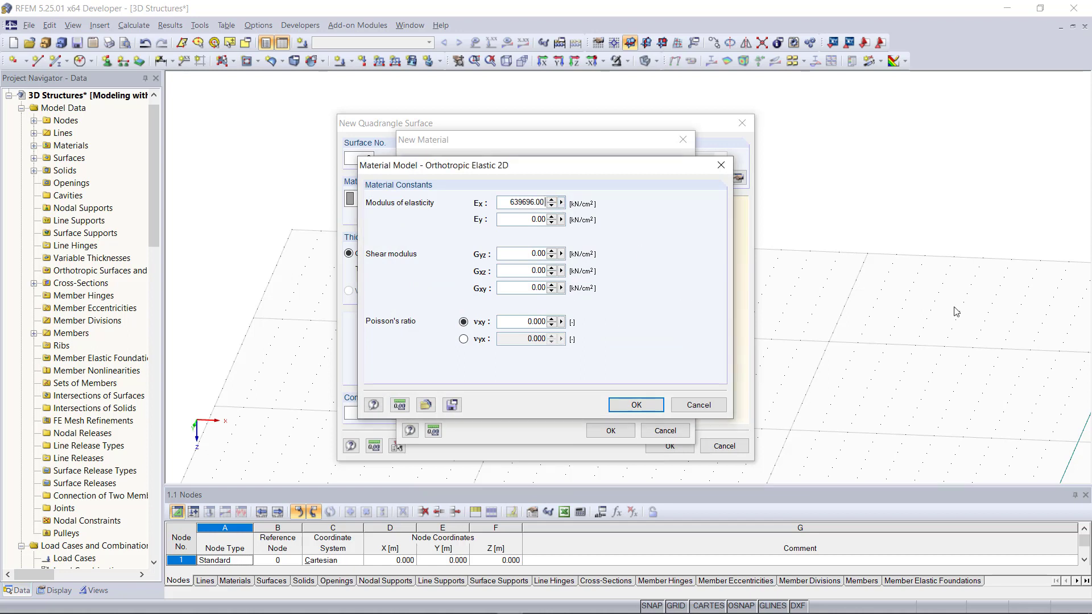
{"action": "left_click", "coordinate": [515, 220]}
{"action": "type", "text": "580830.00"}
{"action": "left_click", "coordinate": [511, 220]}
{"action": "type", "text": "-"}
{"action": "double_click", "coordinate": [538, 254]}
{"action": "type", "text": "1000"}
{"action": "left_click", "coordinate": [512, 202]}
{"action": "key", "text": "BackSpace"}
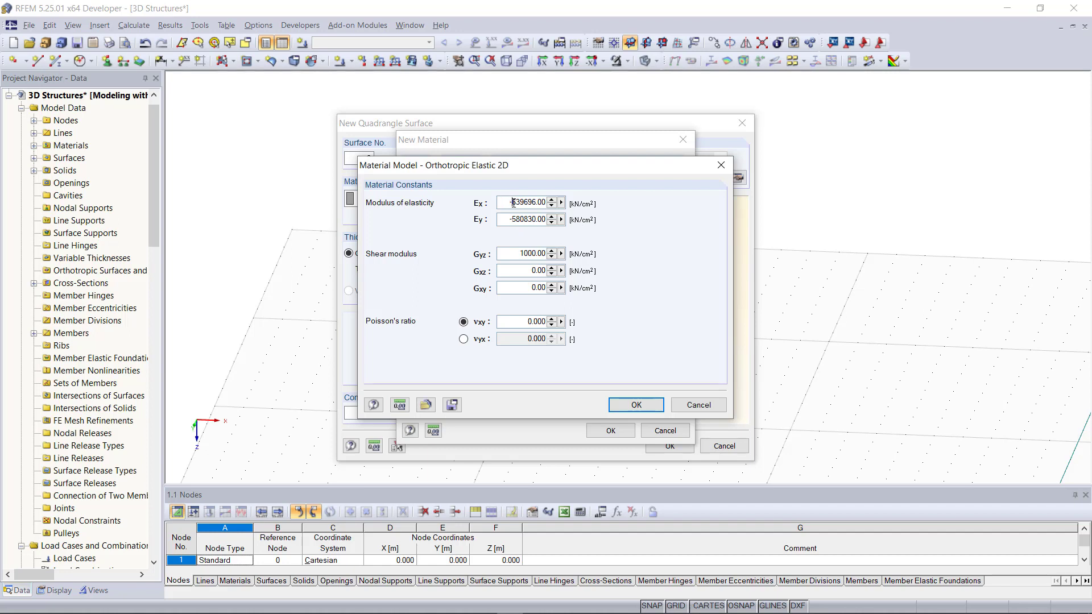
Set the shear moduli Gxz and Gxy to 1000 kN/cm² and Poisson's ratio νxy to 0.314, and accept the material model.
{"action": "double_click", "coordinate": [526, 273]}
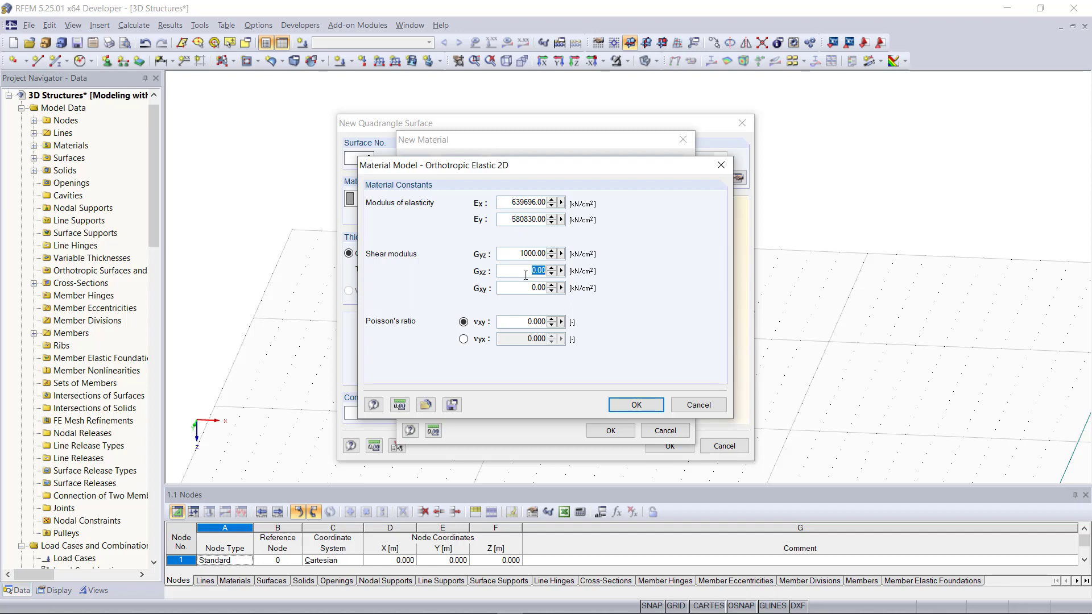
{"action": "type", "text": "1000"}
{"action": "left_click", "coordinate": [525, 288]}
{"action": "type", "text": "1000"}
{"action": "key", "text": "Delete"}
{"action": "double_click", "coordinate": [522, 325]}
{"action": "type", "text": "0,314"}
{"action": "left_click", "coordinate": [636, 405]}
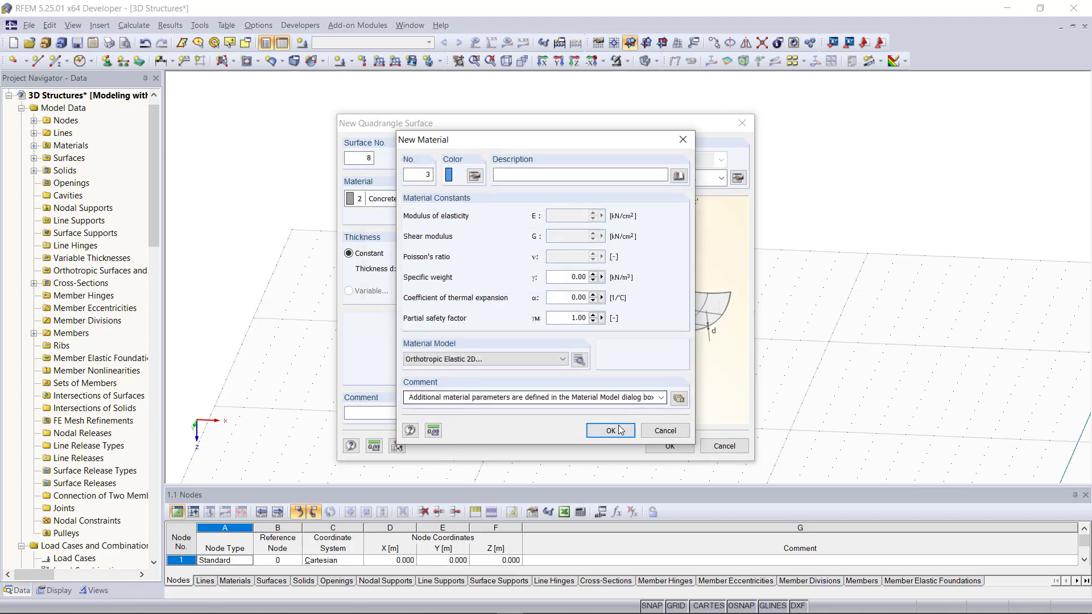
Enter "Membrane" as the material's description and assign the new material to the surface.
{"action": "left_click", "coordinate": [549, 178]}
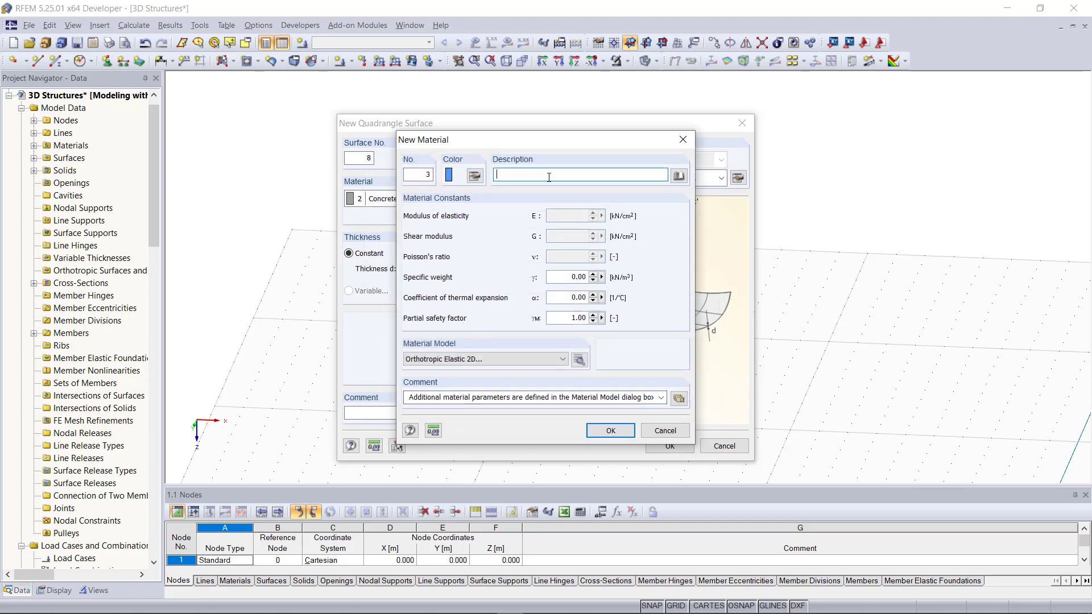
{"action": "type", "text": "Membrane"}
{"action": "left_click", "coordinate": [612, 431]}
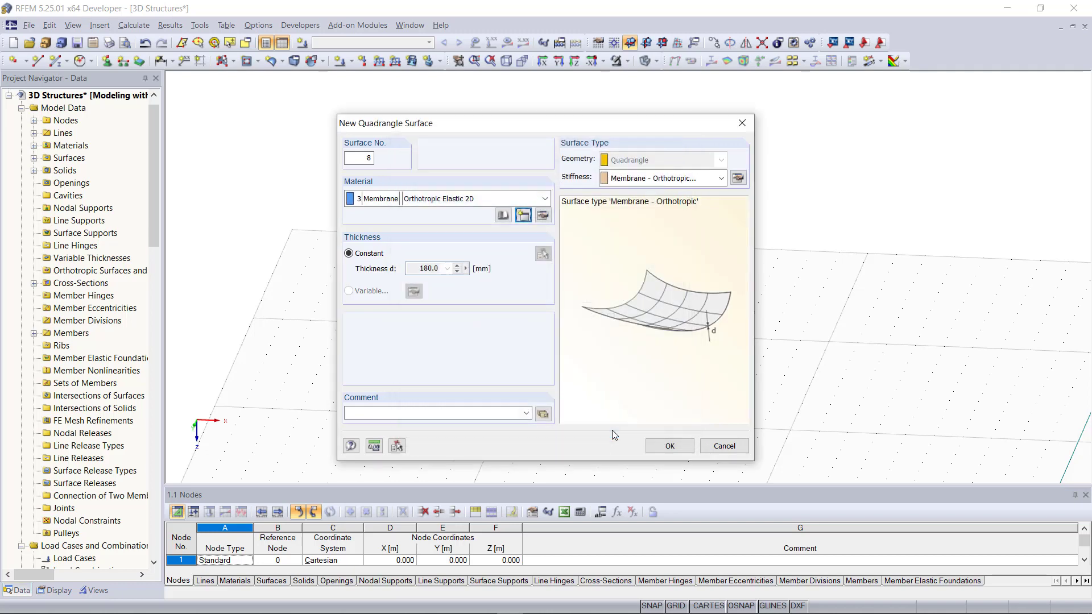
Generate the orthotropic membrane surface using the three lines between the column tops as boundary lines.
{"action": "left_click", "coordinate": [680, 446]}
{"action": "left_click", "coordinate": [594, 254]}
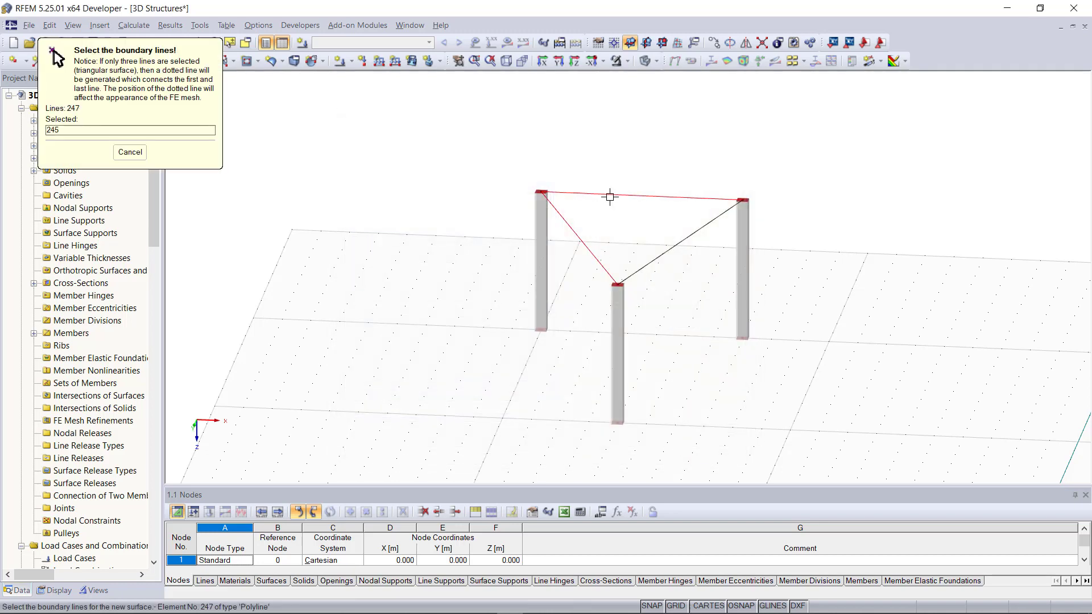
{"action": "left_click", "coordinate": [609, 195]}
{"action": "left_click", "coordinate": [649, 262]}
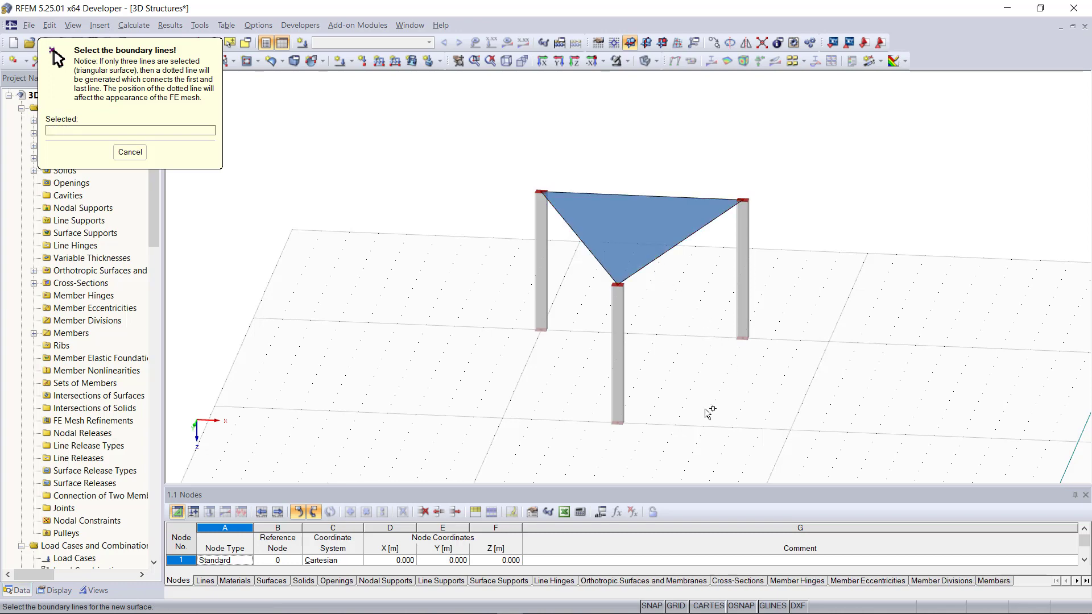
{"action": "scroll", "coordinate": [705, 410], "scroll_direction": "down", "scroll_amount": 3}
{"action": "key", "text": "Escape"}
Inspect the triangular membrane on its columns from another angle and fit the whole model in the view.
{"action": "scroll", "coordinate": [522, 211], "scroll_direction": "down", "scroll_amount": 1}
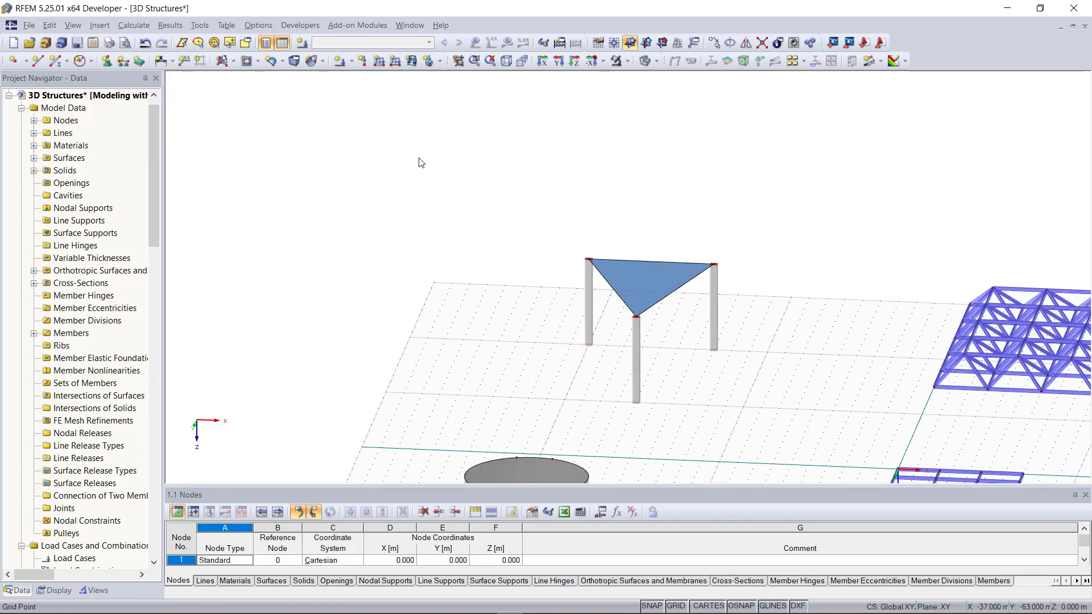
{"action": "middle_click_drag", "start_coordinate": [808, 369], "coordinate": [654, 380], "text": "ctrl"}
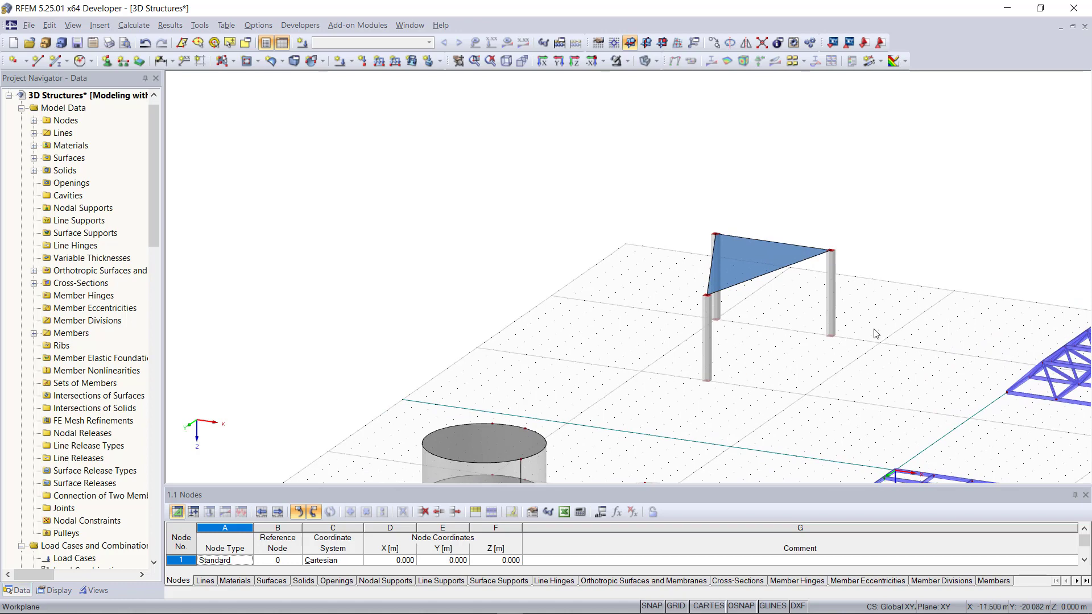
{"action": "scroll", "coordinate": [876, 332], "scroll_direction": "up", "scroll_amount": 2}
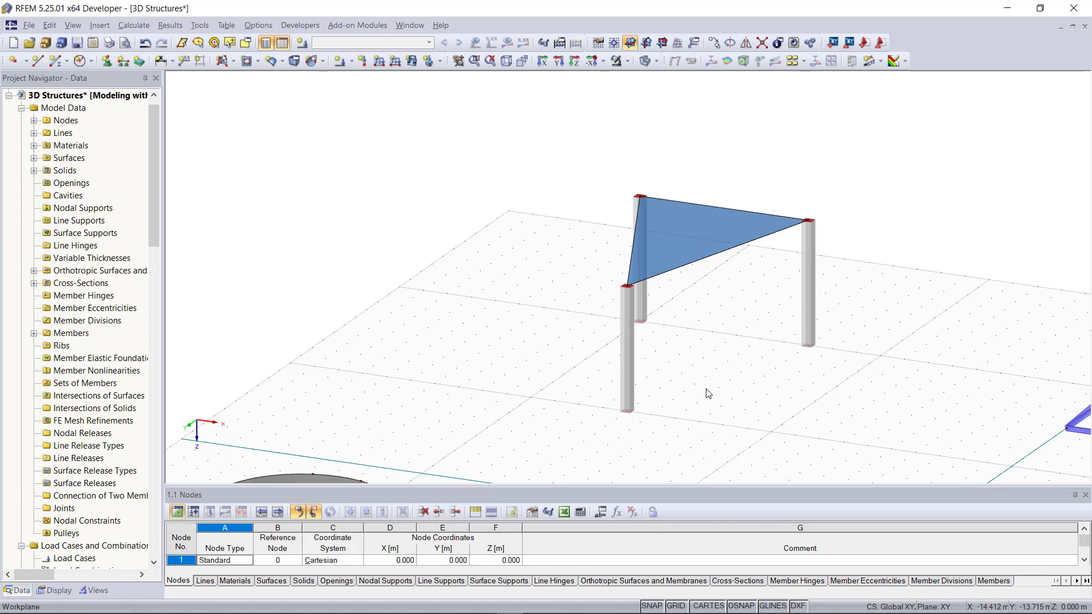
{"action": "left_click", "coordinate": [506, 61]}
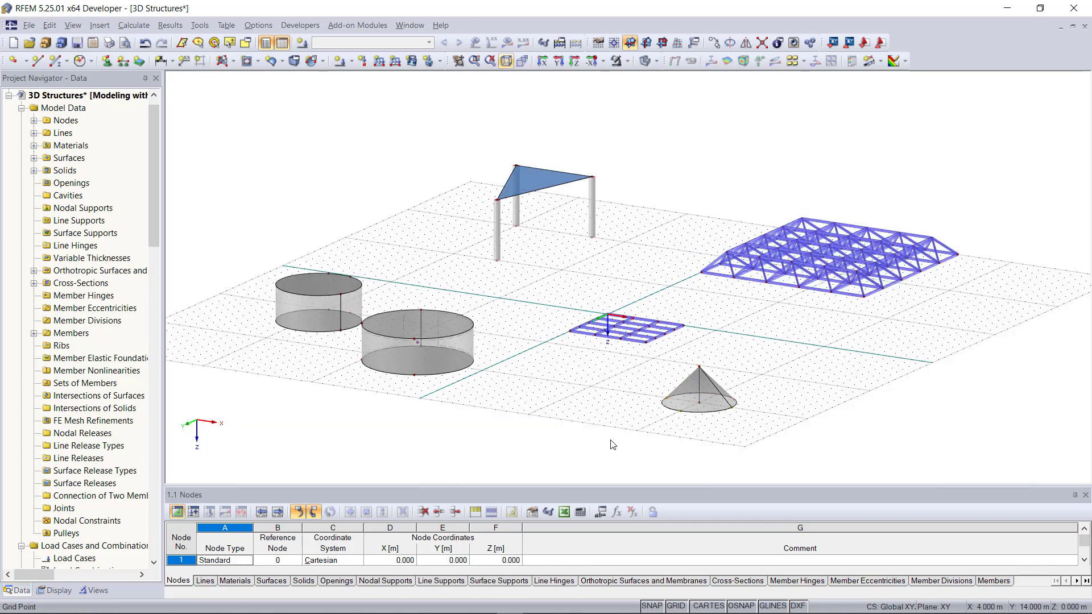